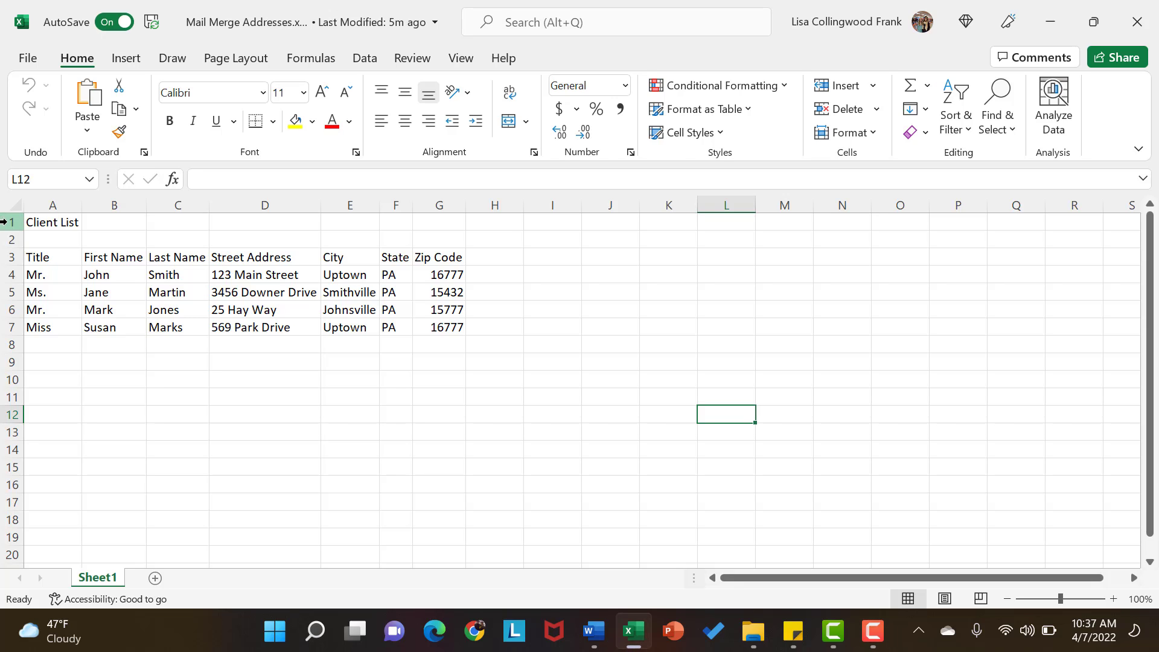
Delete the "Client List" title row and the empty row beneath it, above the column headers.
{"action": "left_click_drag", "start_coordinate": [7, 222], "coordinate": [11, 234]}
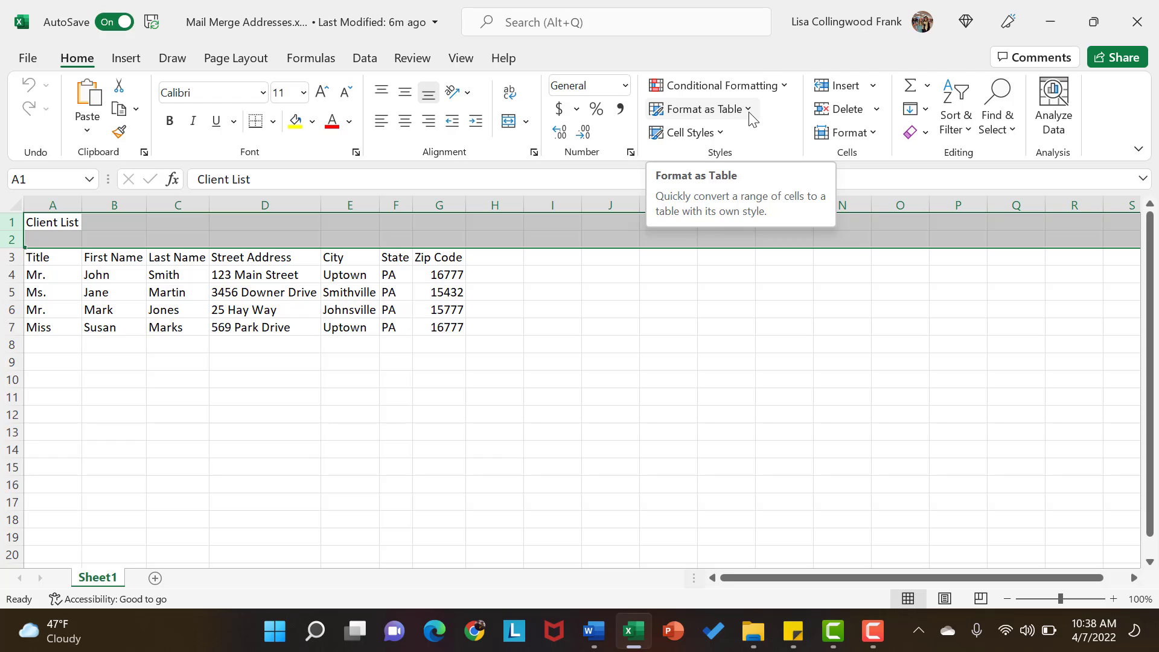
{"action": "left_click", "coordinate": [878, 92]}
{"action": "left_click", "coordinate": [879, 90]}
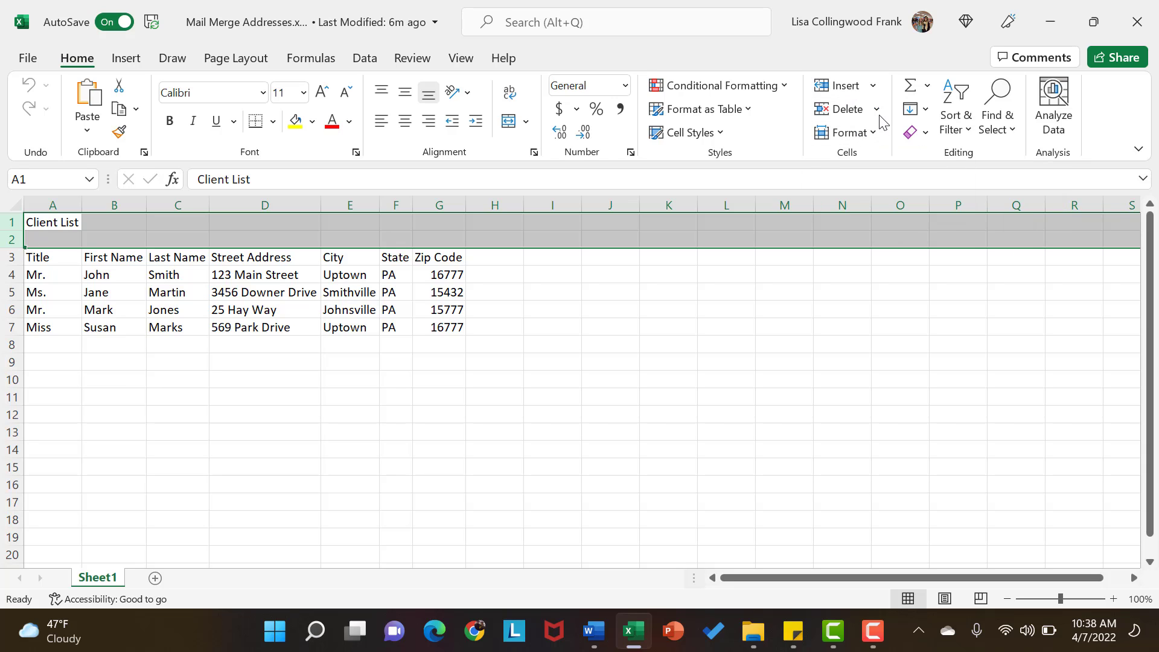
{"action": "left_click", "coordinate": [878, 111]}
{"action": "left_click", "coordinate": [882, 162]}
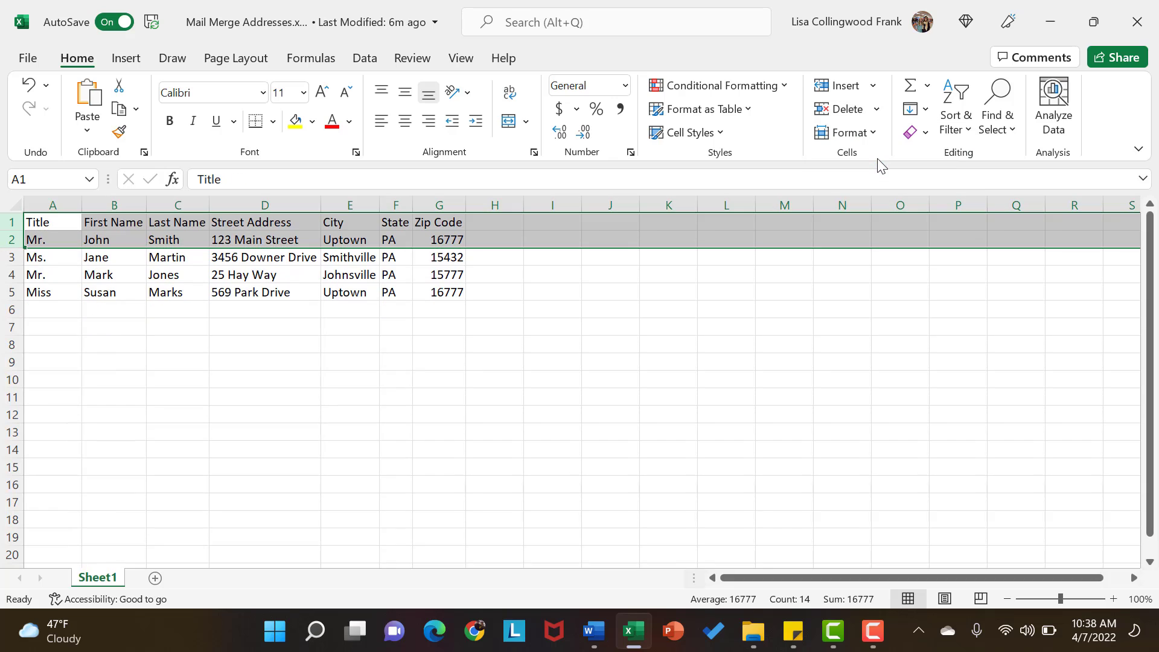
{"action": "left_click", "coordinate": [531, 347]}
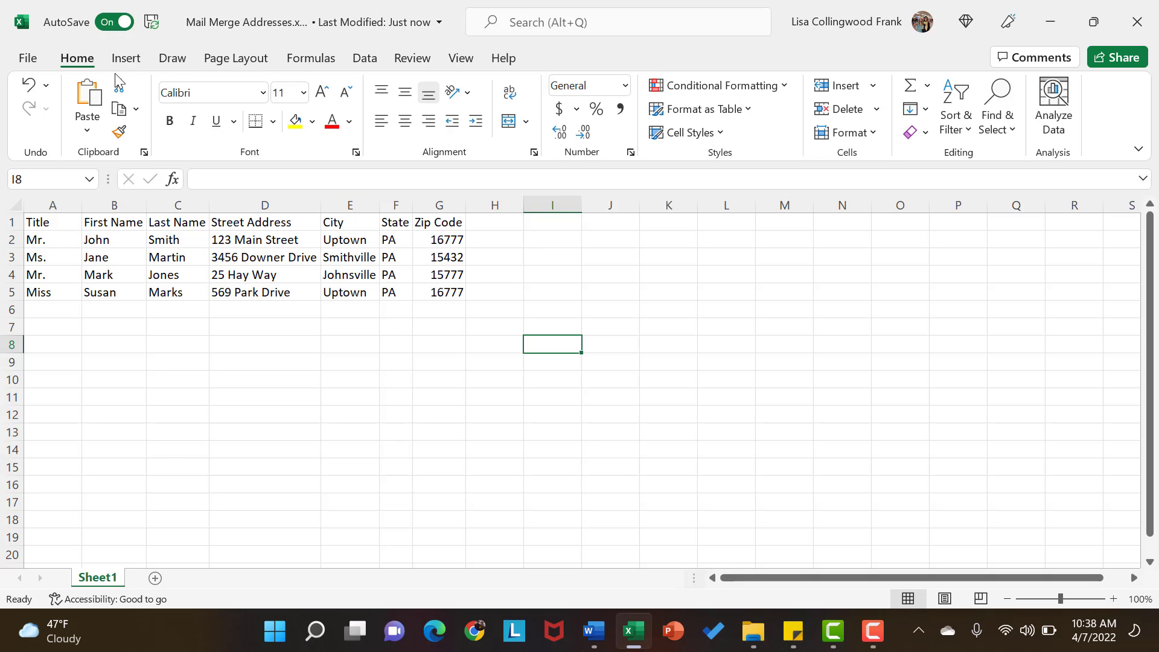
Save and close the address workbook, and create a blank document in Word.
{"action": "key", "text": "ctrl+s"}
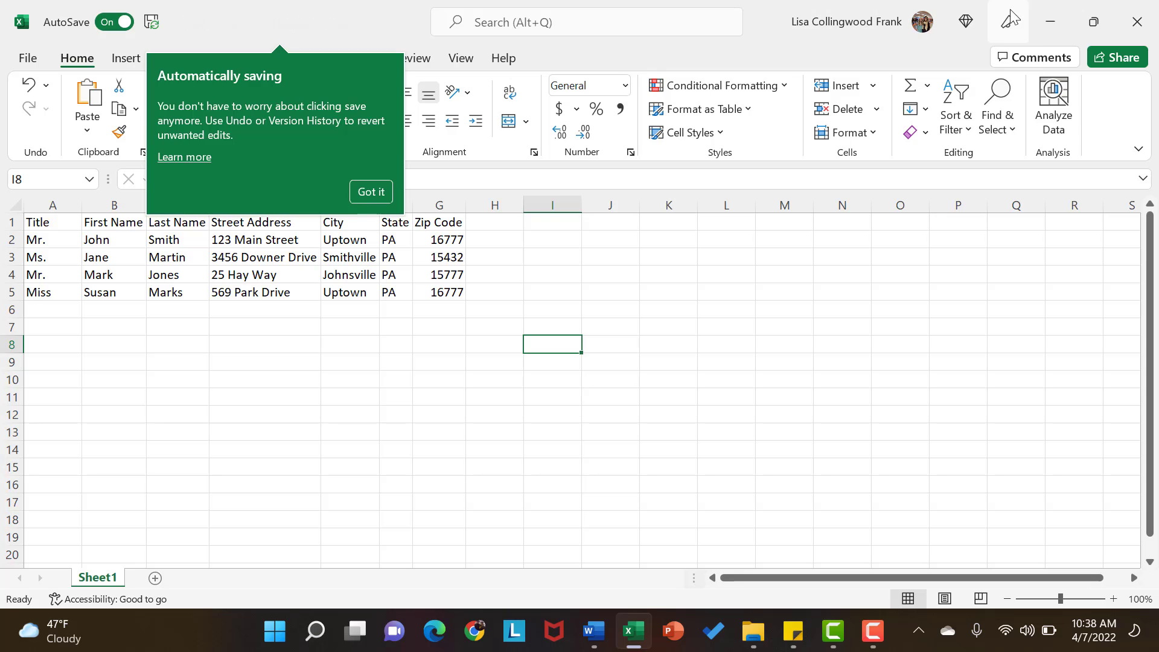
{"action": "left_click", "coordinate": [1138, 22]}
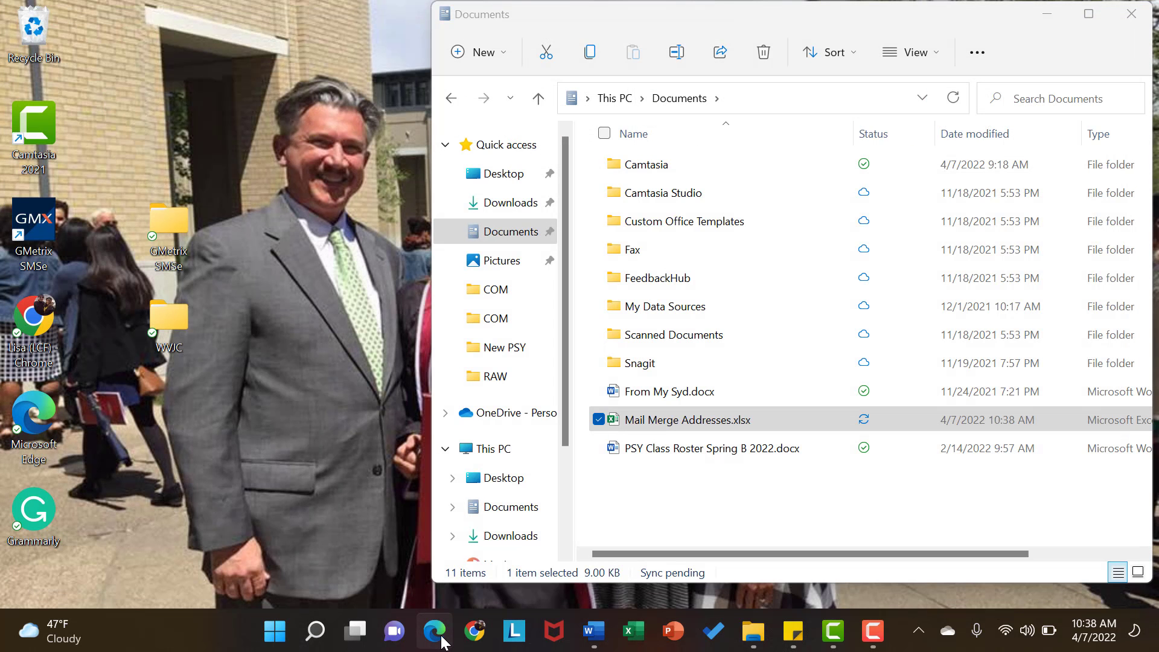
{"action": "left_click", "coordinate": [598, 640]}
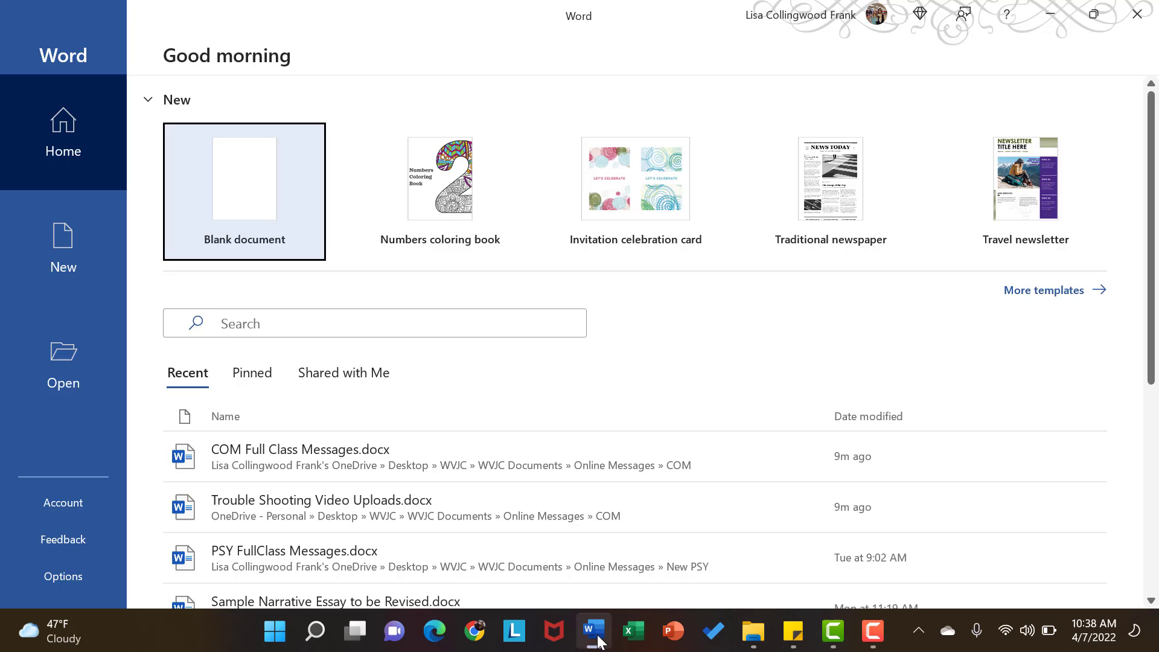
{"action": "left_click", "coordinate": [294, 244]}
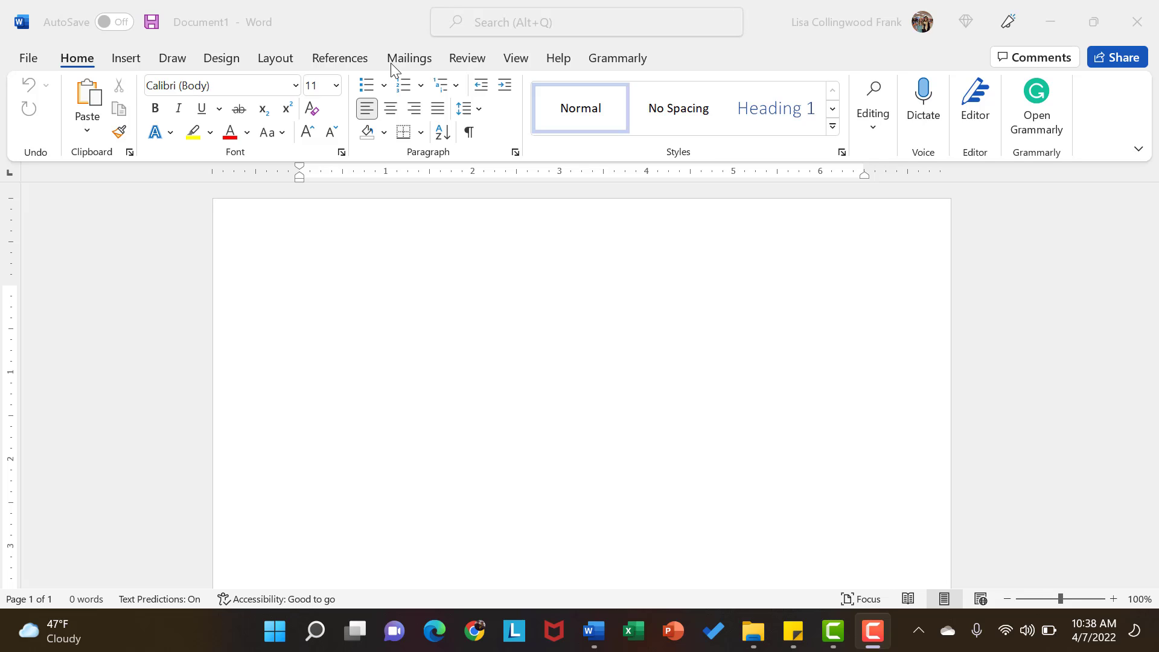
Start a labels mail merge and choose Avery US Letter as the label vendor.
{"action": "left_click", "coordinate": [410, 59]}
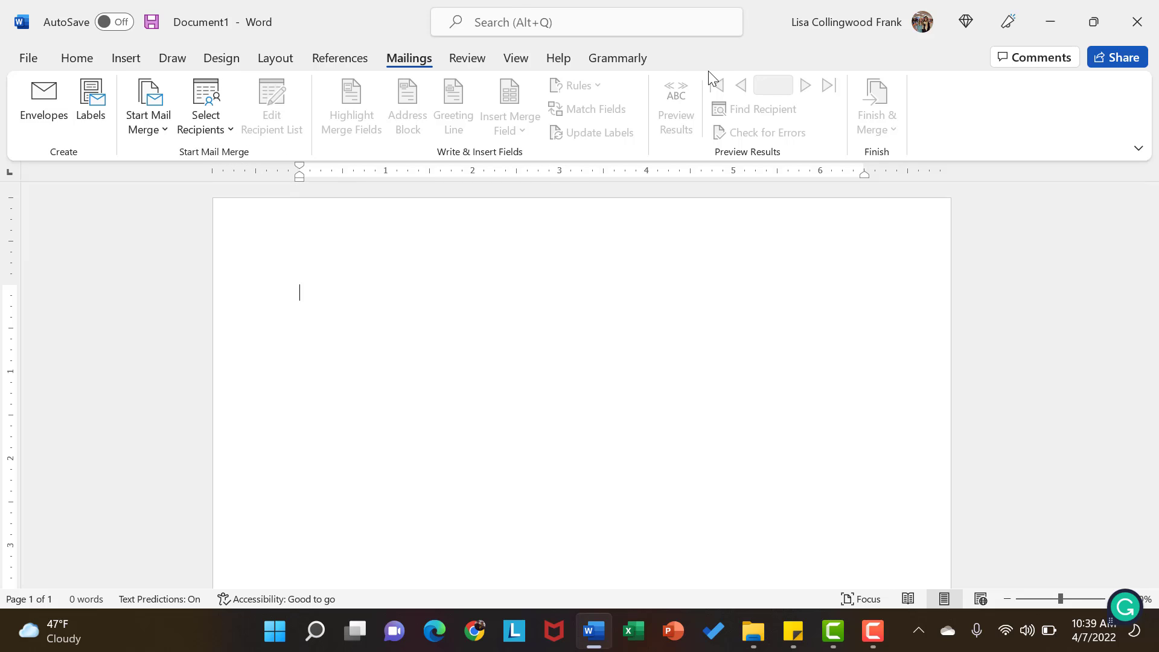
{"action": "key", "text": "F10"}
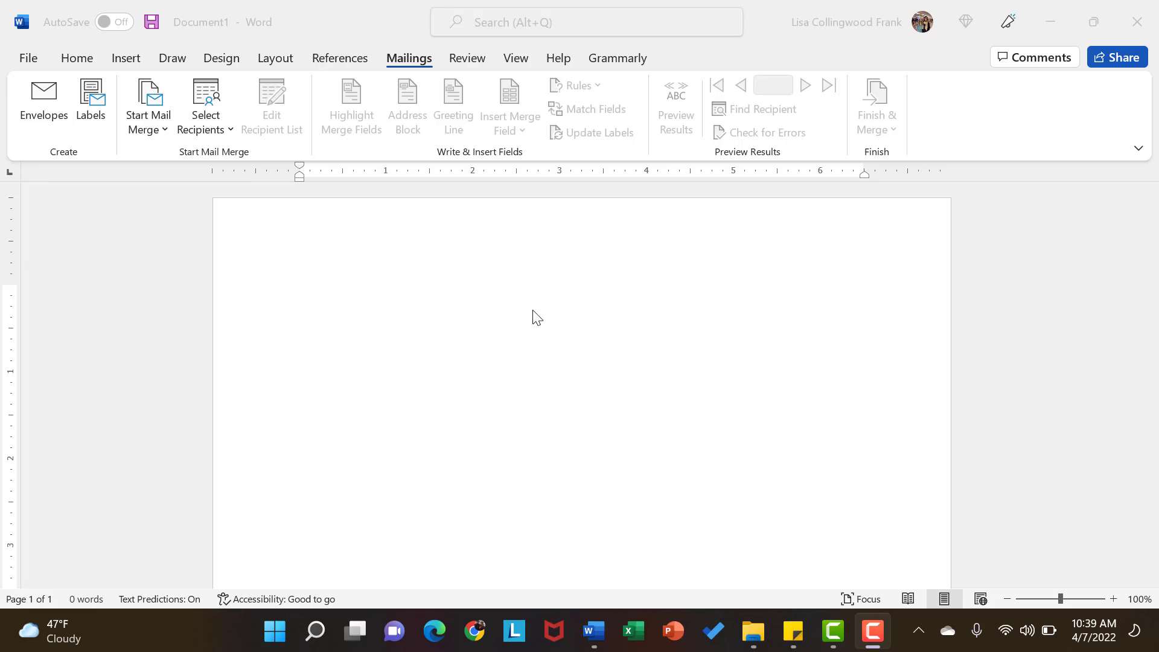
{"action": "left_click", "coordinate": [160, 126]}
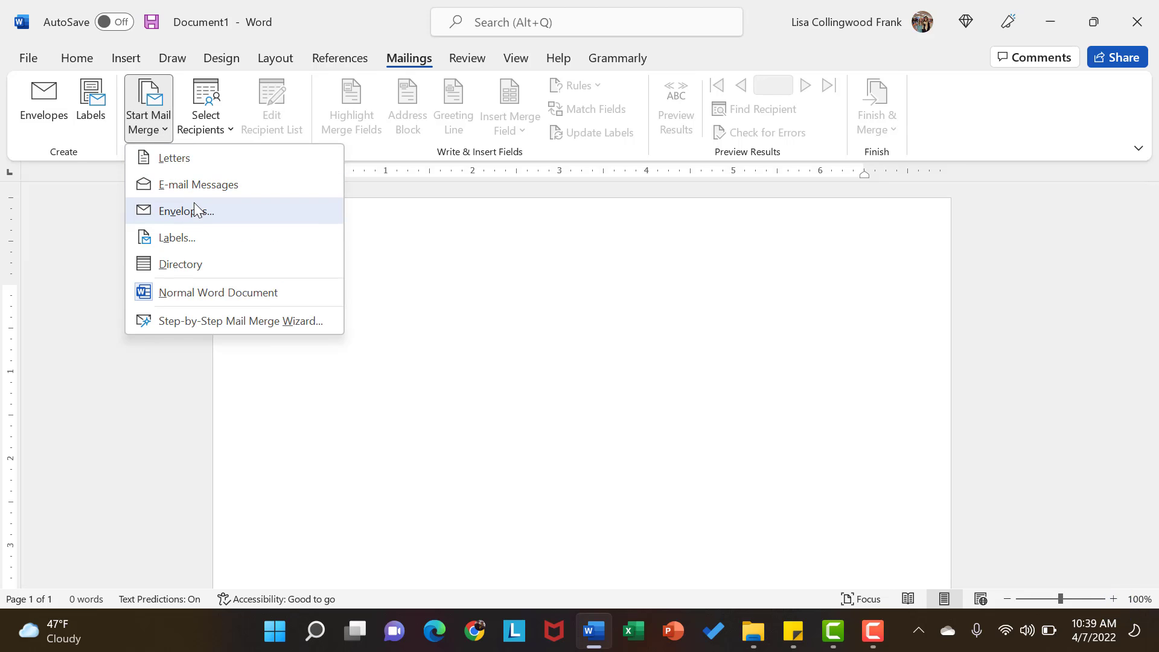
{"action": "left_click", "coordinate": [195, 237]}
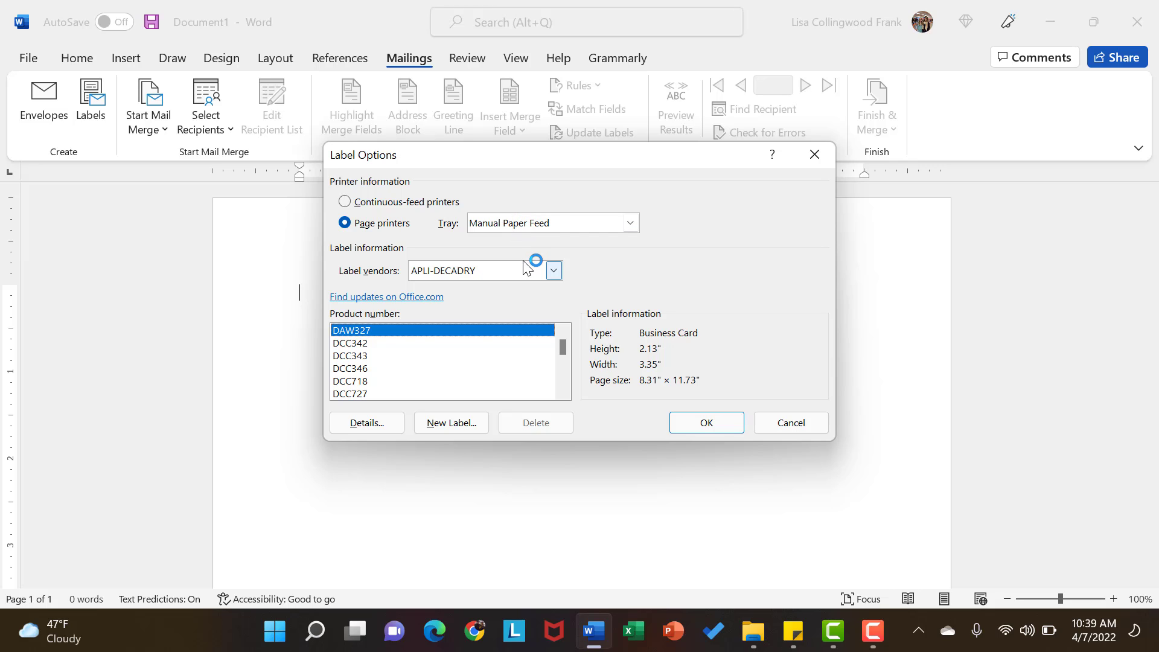
{"action": "left_click", "coordinate": [553, 272]}
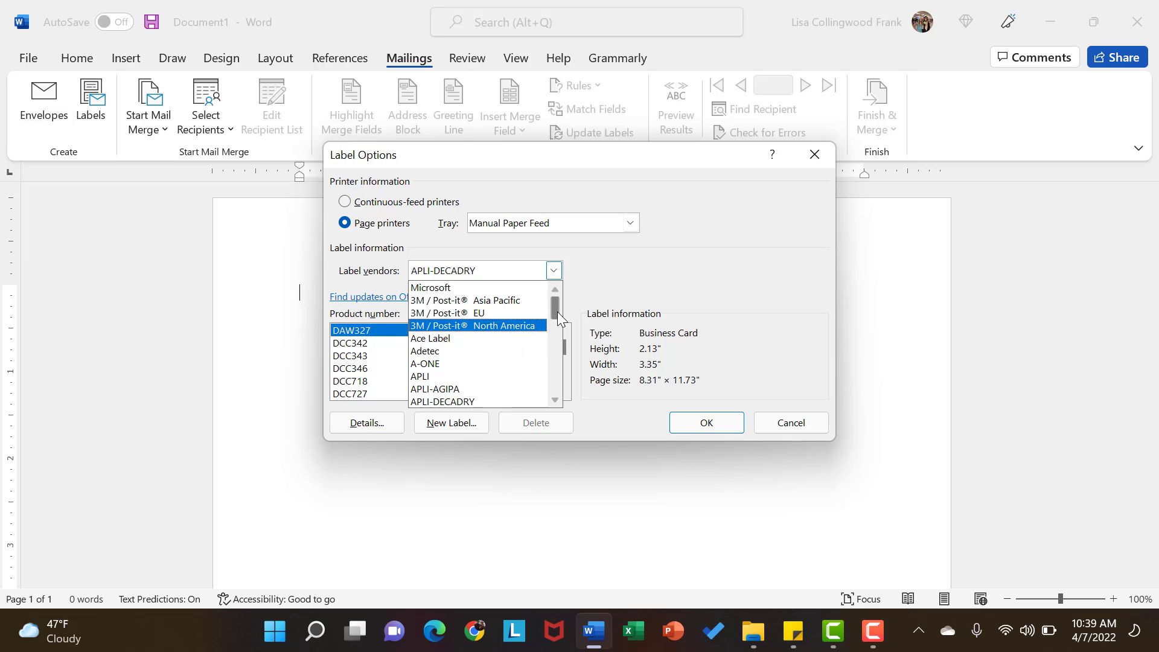
{"action": "left_click_drag", "start_coordinate": [557, 310], "coordinate": [557, 332]}
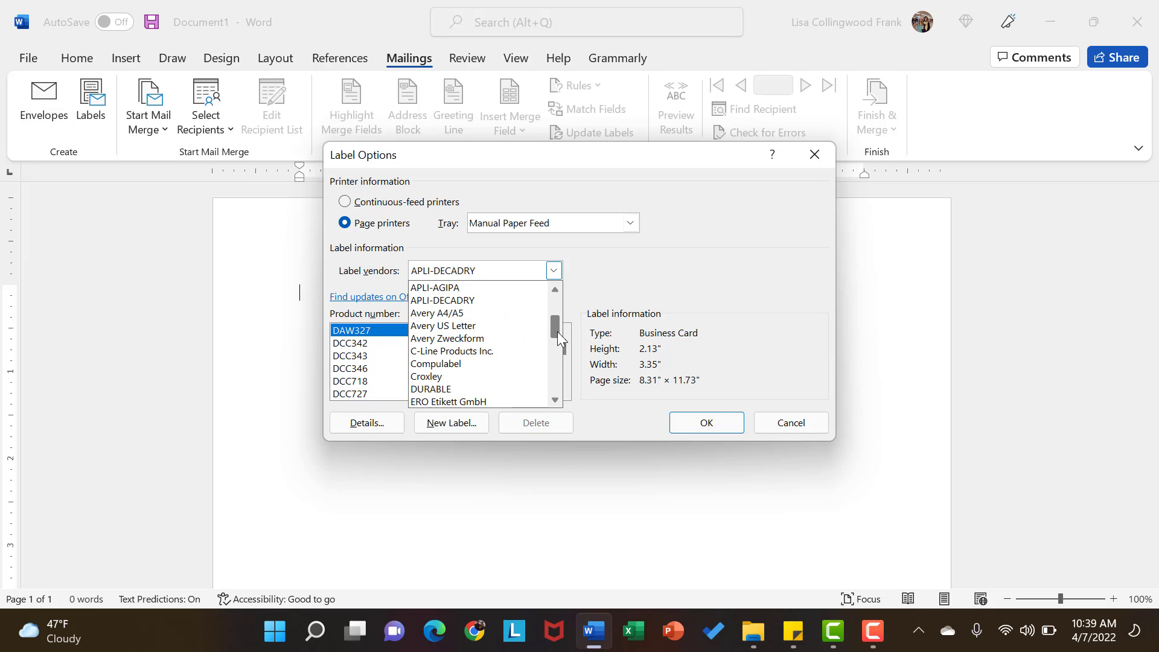
{"action": "left_click", "coordinate": [494, 326]}
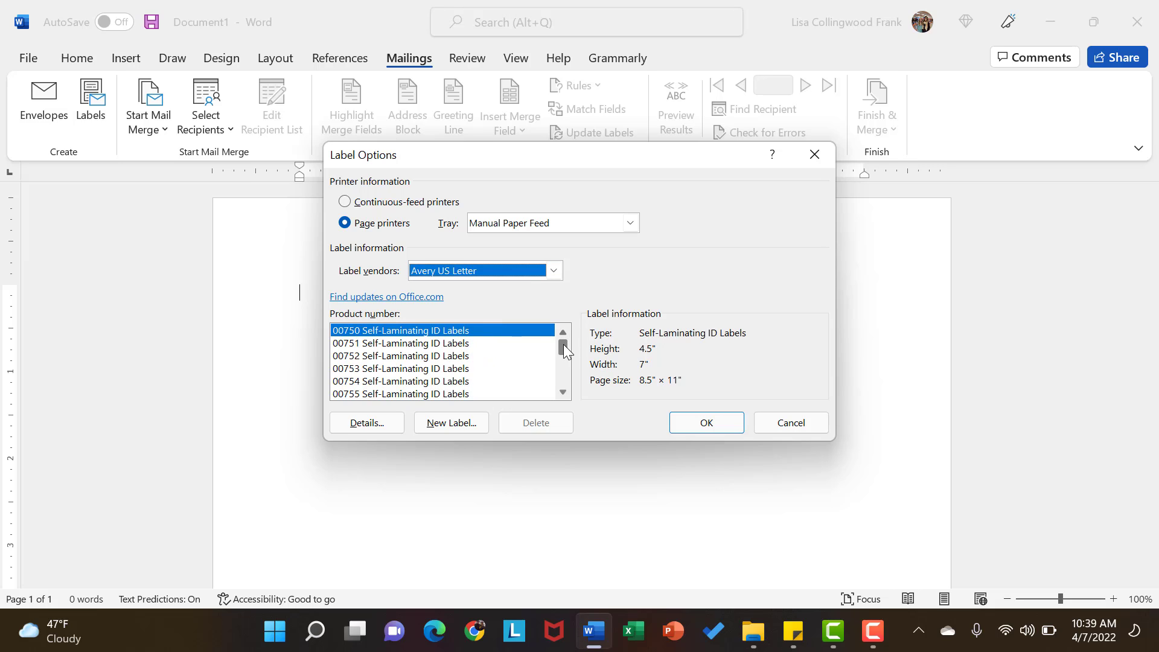
{"action": "left_click", "coordinate": [554, 270]}
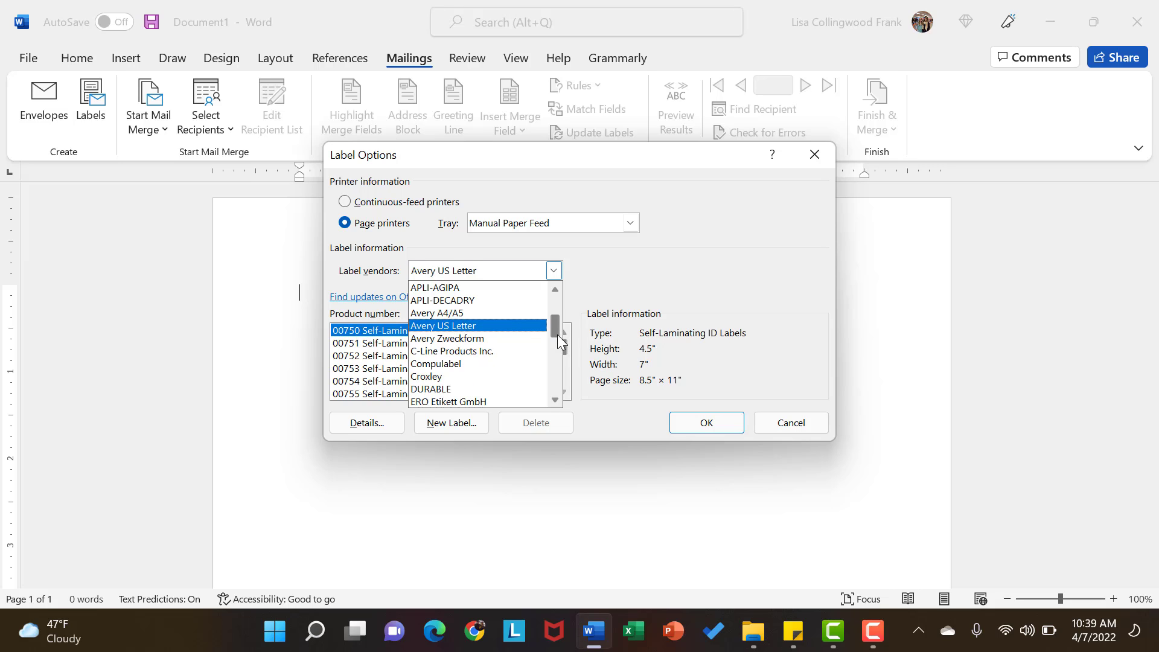
{"action": "left_click", "coordinate": [527, 327]}
Choose the 5160 Address Labels product and apply it to lay out the label sheet.
{"action": "left_click", "coordinate": [430, 345]}
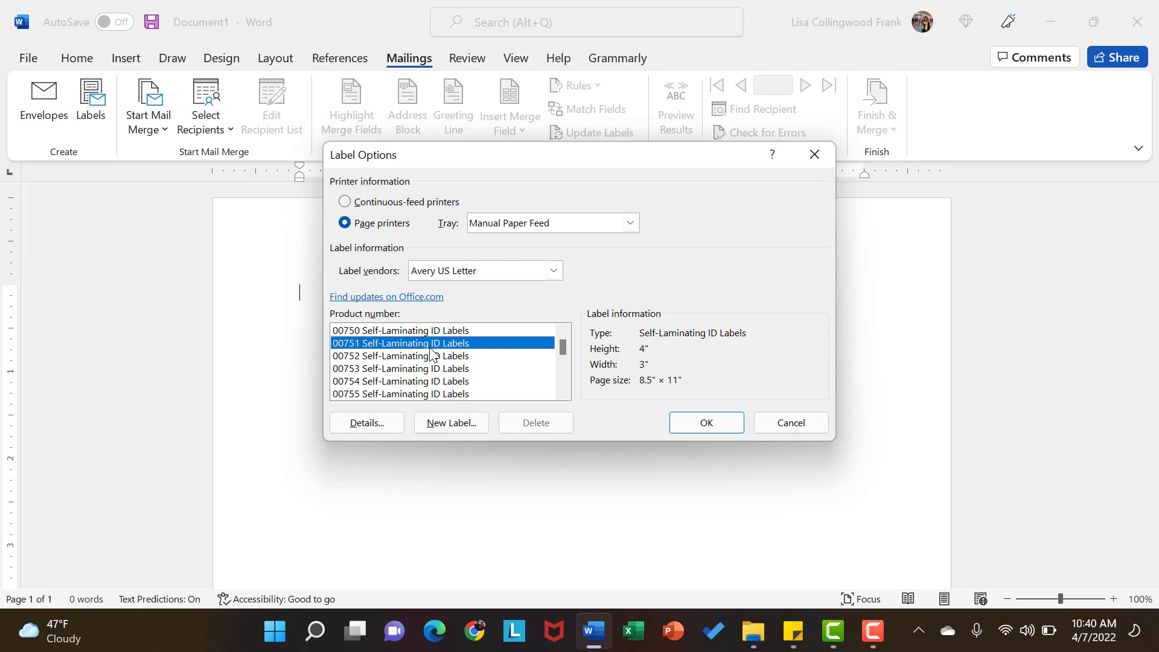
{"action": "type", "text": "5105 Print or Write Multi-Use"}
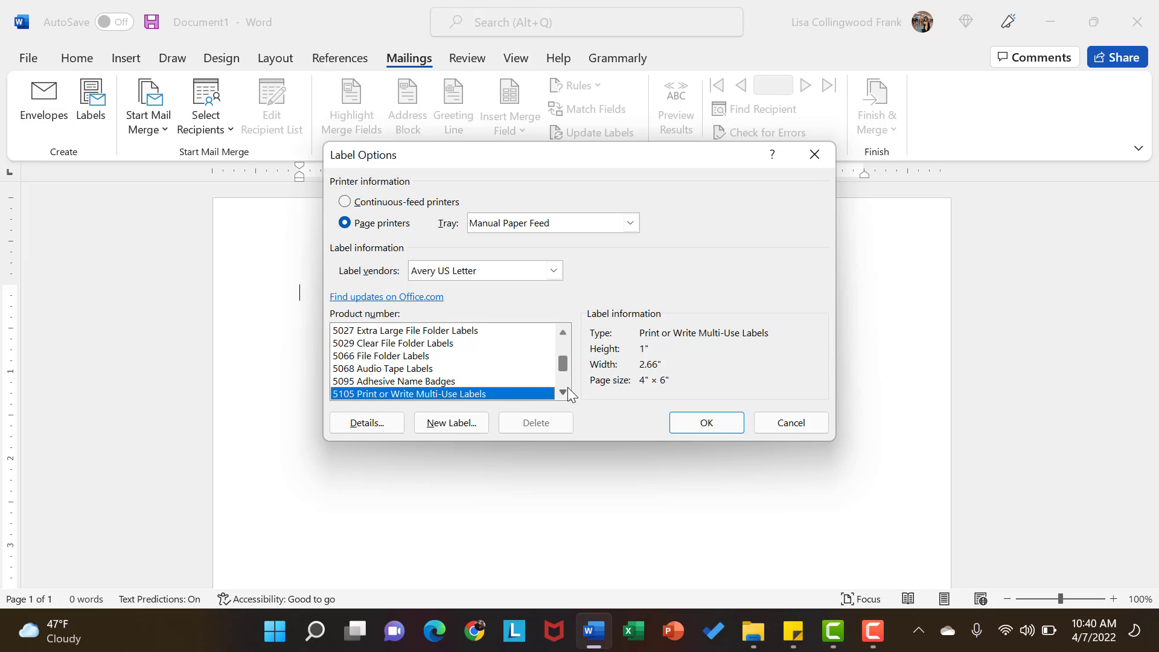
{"action": "left_click", "coordinate": [568, 392]}
{"action": "left_click", "coordinate": [567, 392]}
{"action": "left_click", "coordinate": [567, 393]}
{"action": "left_click", "coordinate": [567, 392]}
{"action": "left_click", "coordinate": [567, 393]}
{"action": "left_click", "coordinate": [567, 393]}
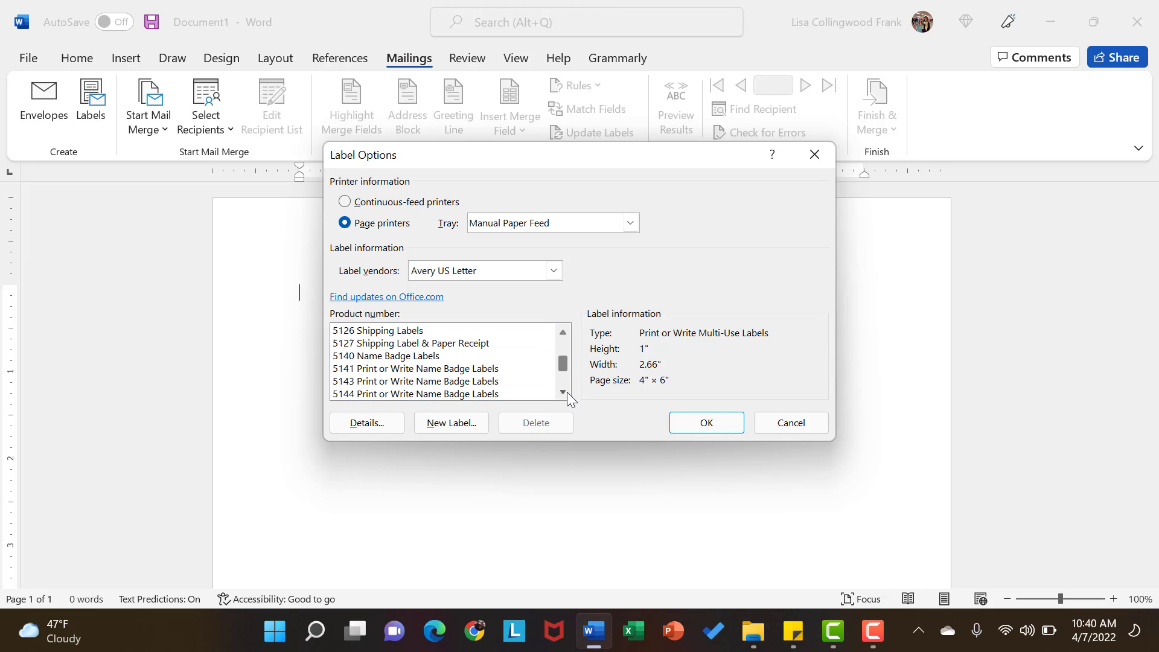
{"action": "left_click", "coordinate": [567, 392]}
{"action": "left_click", "coordinate": [567, 392]}
{"action": "left_click", "coordinate": [567, 392]}
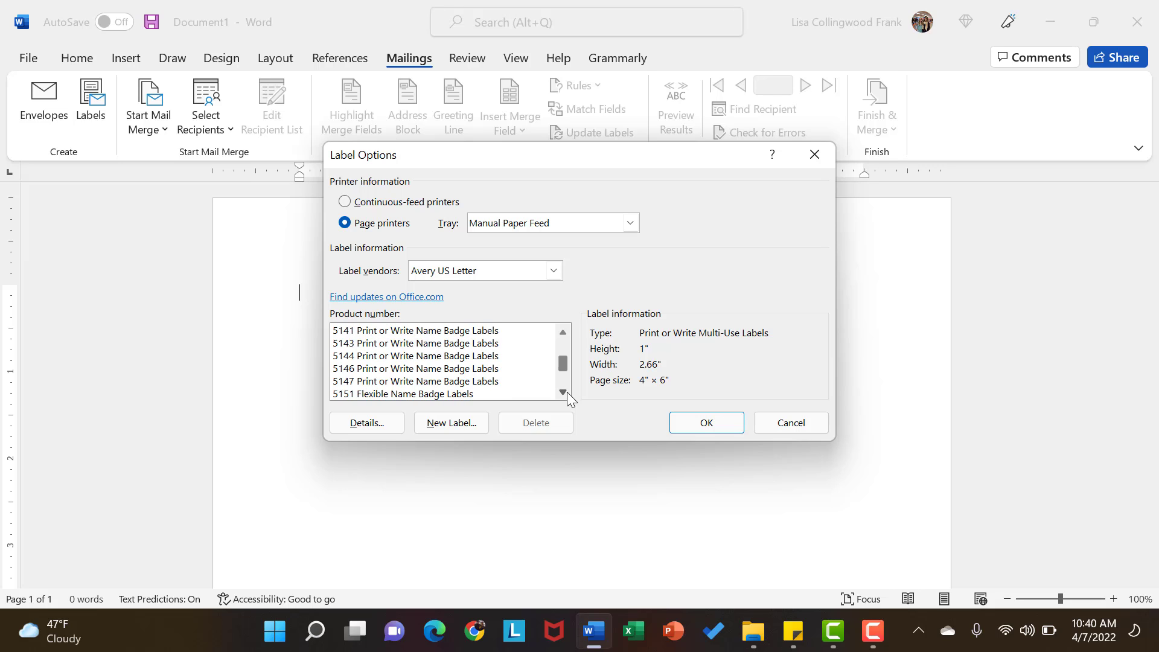
{"action": "left_click", "coordinate": [567, 392]}
{"action": "left_click", "coordinate": [568, 393]}
{"action": "left_click", "coordinate": [568, 393]}
{"action": "left_click", "coordinate": [567, 393]}
{"action": "left_click", "coordinate": [568, 391]}
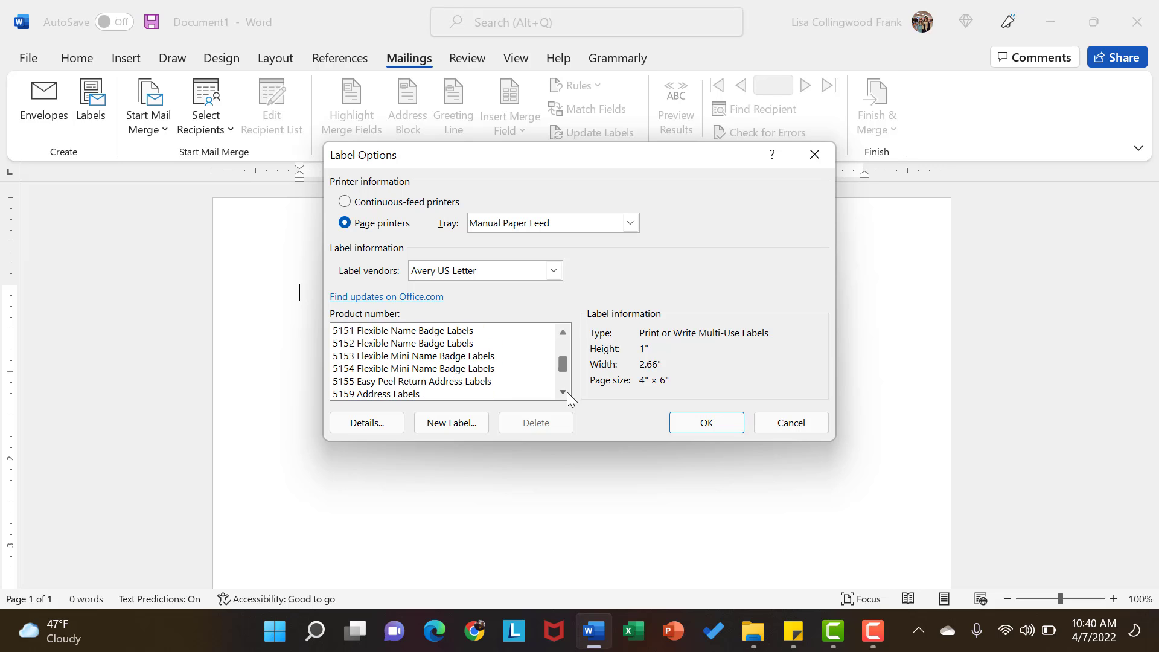
{"action": "left_click", "coordinate": [563, 392]}
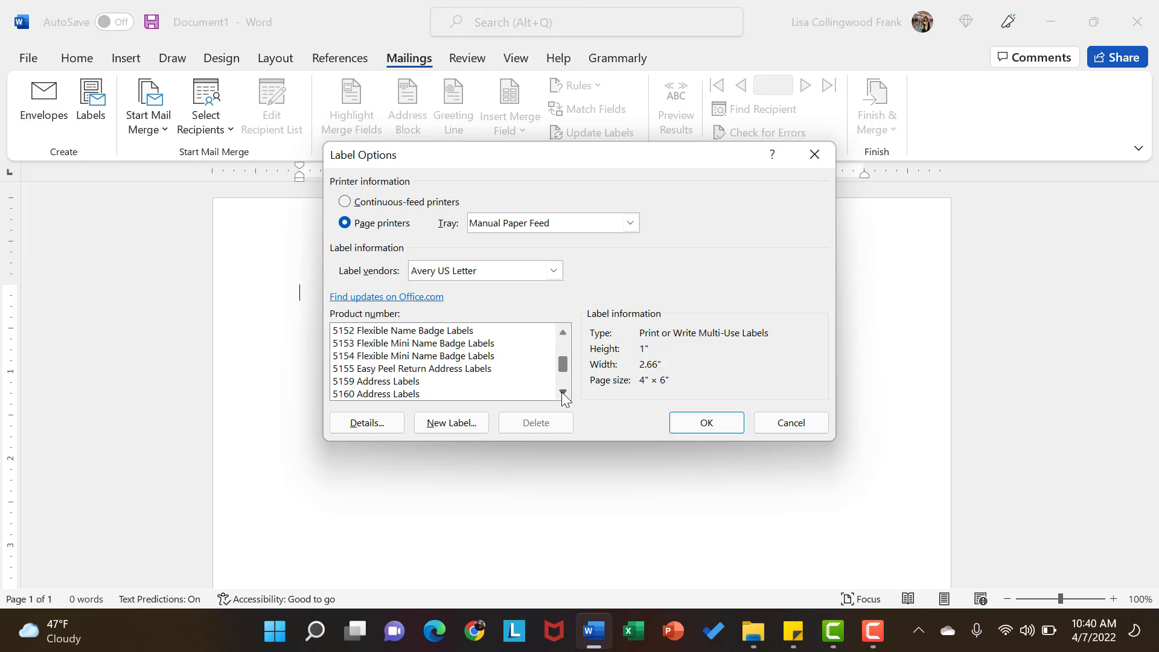
{"action": "left_click", "coordinate": [563, 392]}
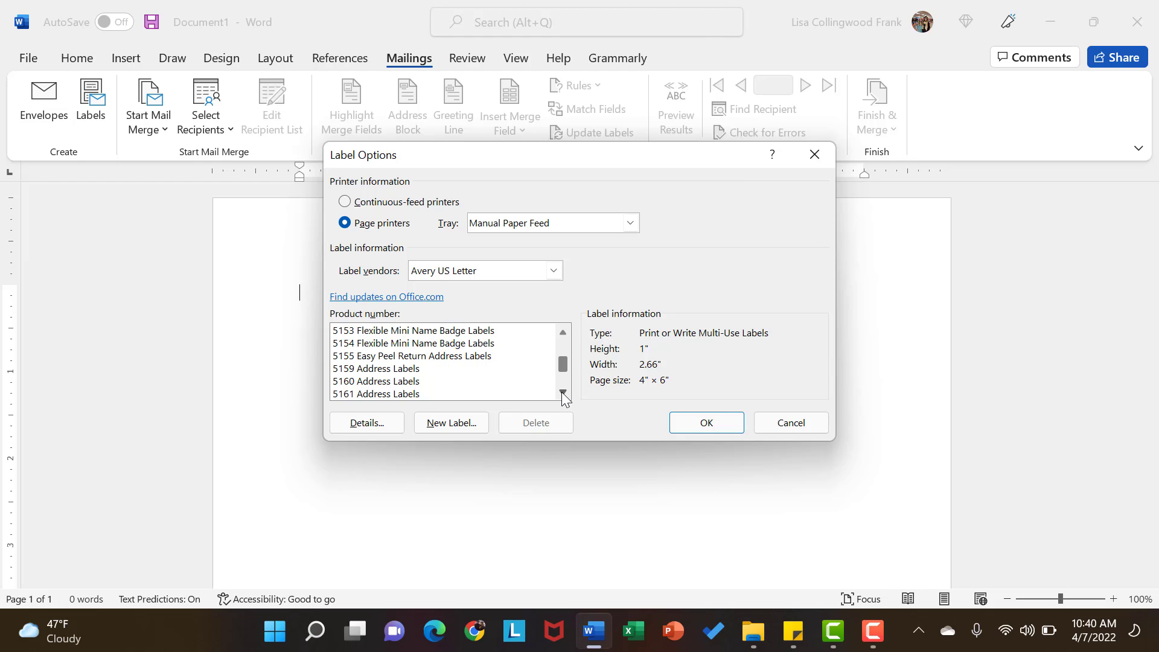
{"action": "left_click", "coordinate": [435, 383]}
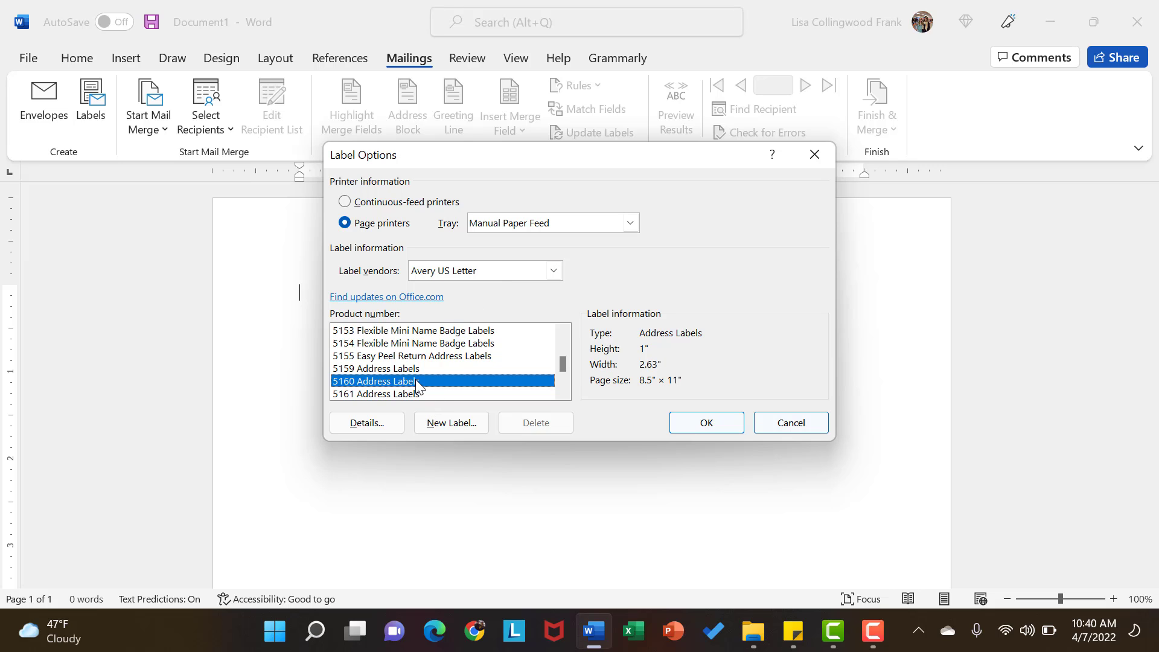
{"action": "left_click", "coordinate": [721, 425]}
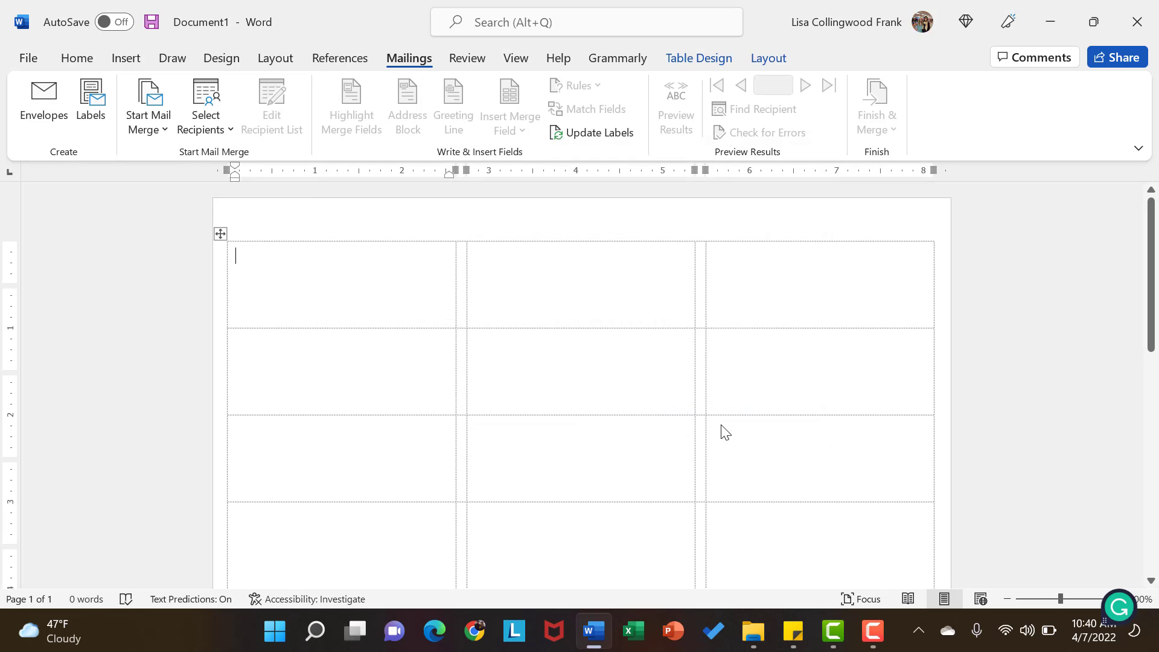
Hide the label table's gridlines and show them again.
{"action": "left_click", "coordinate": [858, 25]}
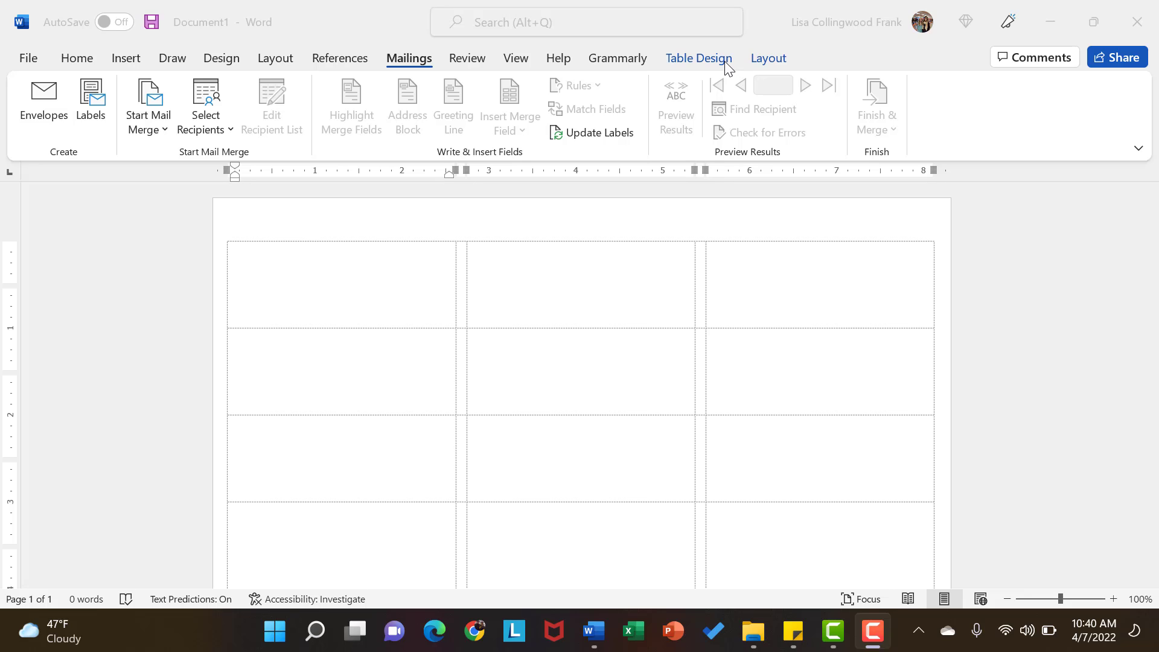
{"action": "left_click", "coordinate": [775, 58]}
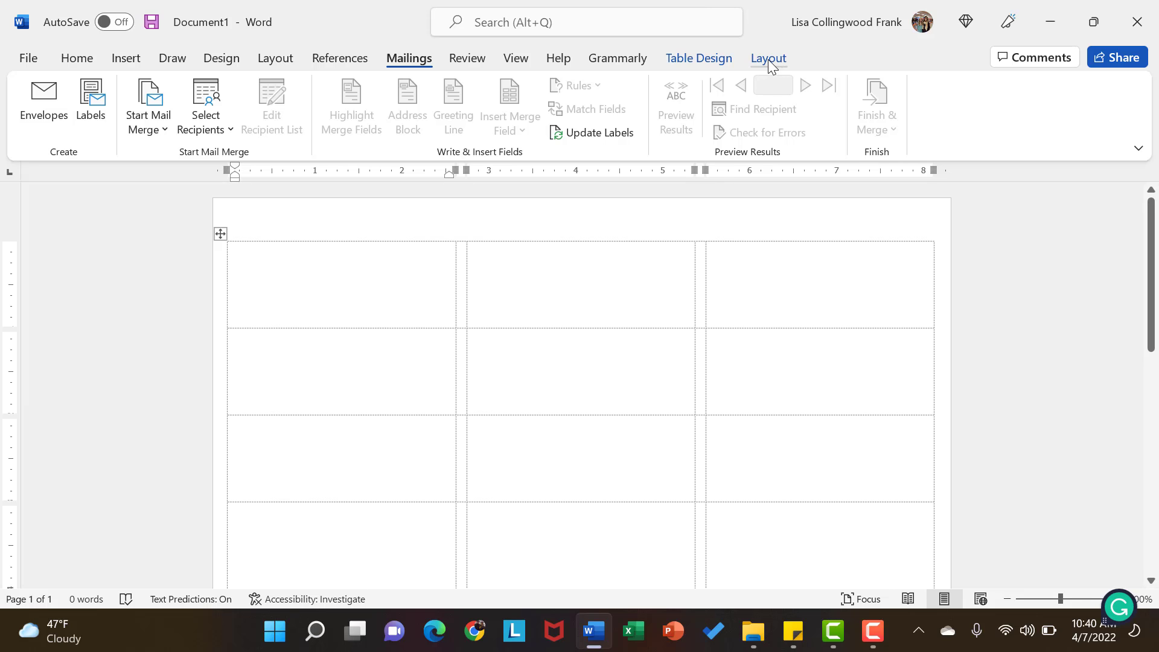
{"action": "left_click", "coordinate": [768, 61]}
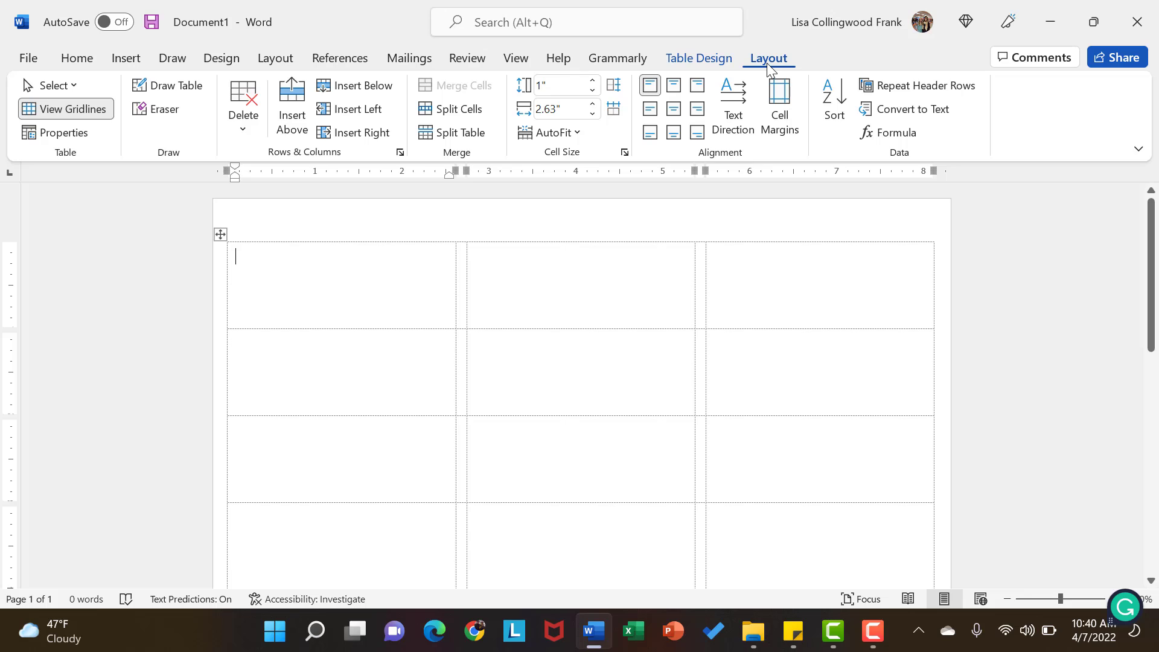
{"action": "left_click", "coordinate": [62, 113]}
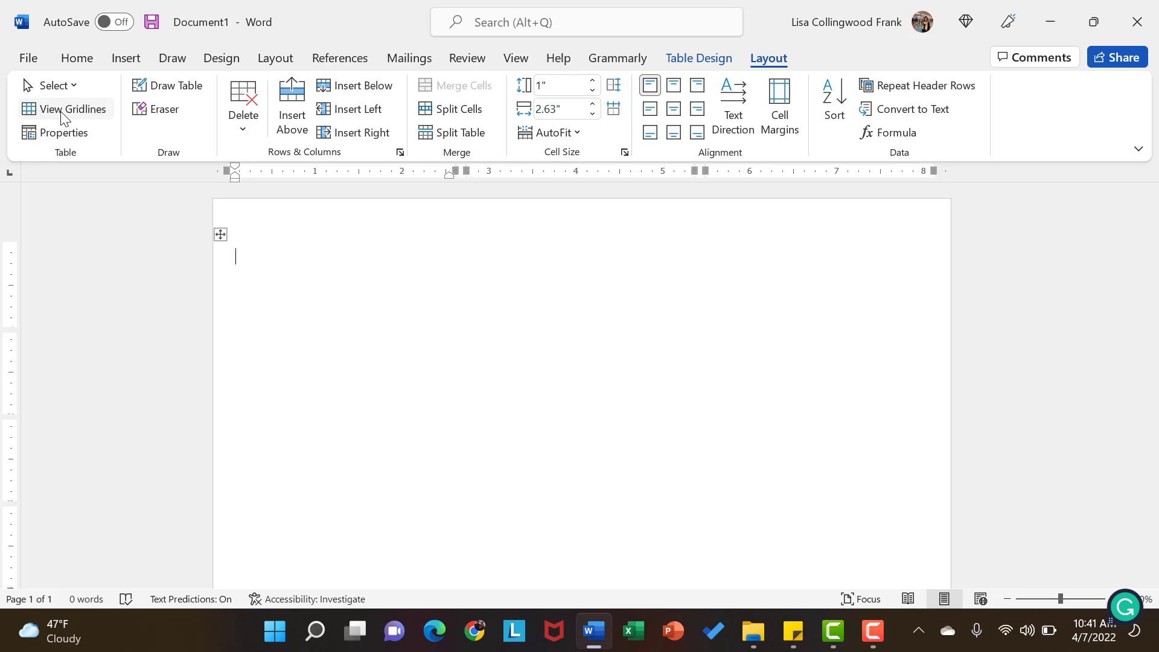
{"action": "left_click", "coordinate": [63, 113]}
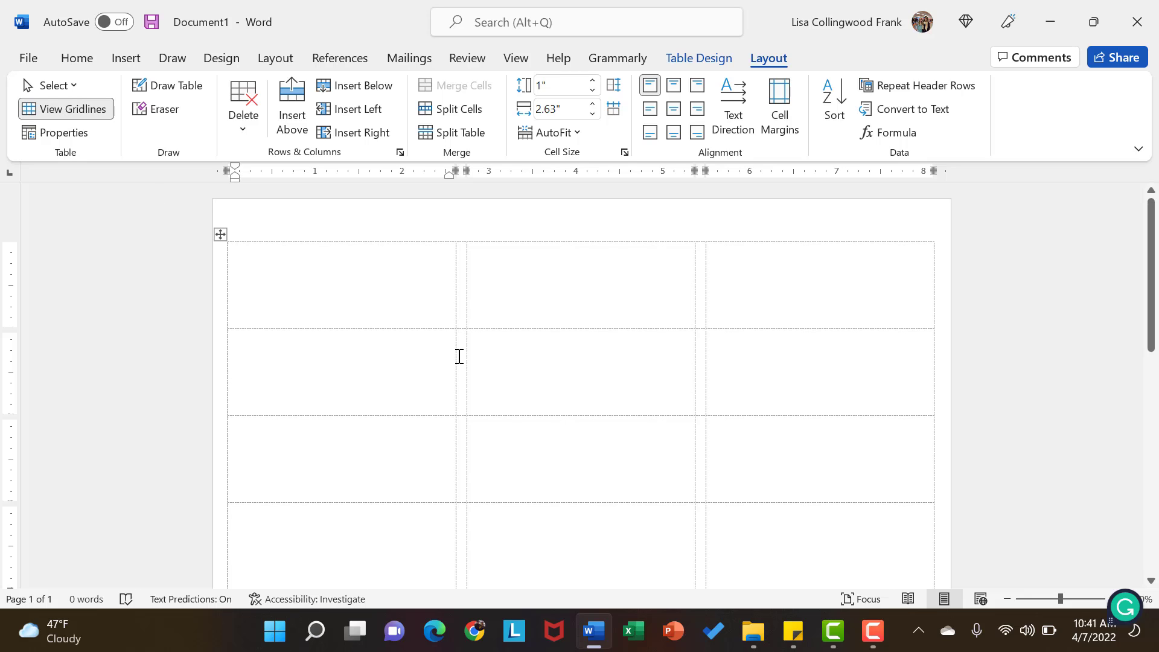
Connect the merge to an existing recipient list: Sheet1$ of Mail Merge Addresses.xlsx in Documents, with the first row as column headers.
{"action": "left_click", "coordinate": [410, 60]}
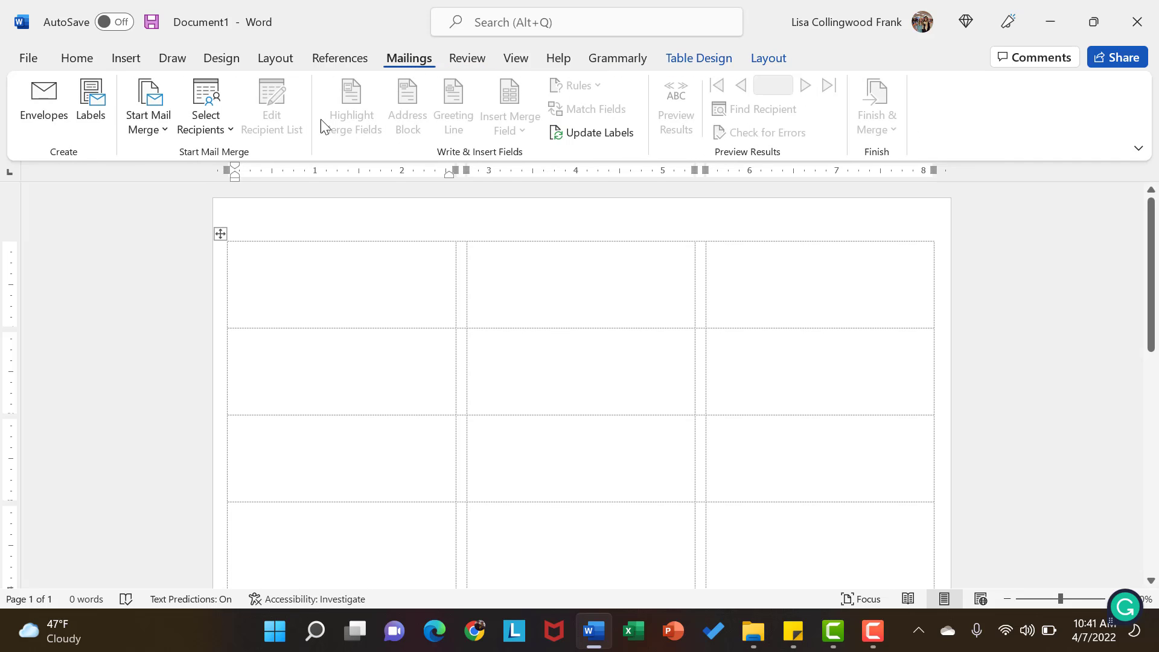
{"action": "left_click", "coordinate": [230, 130]}
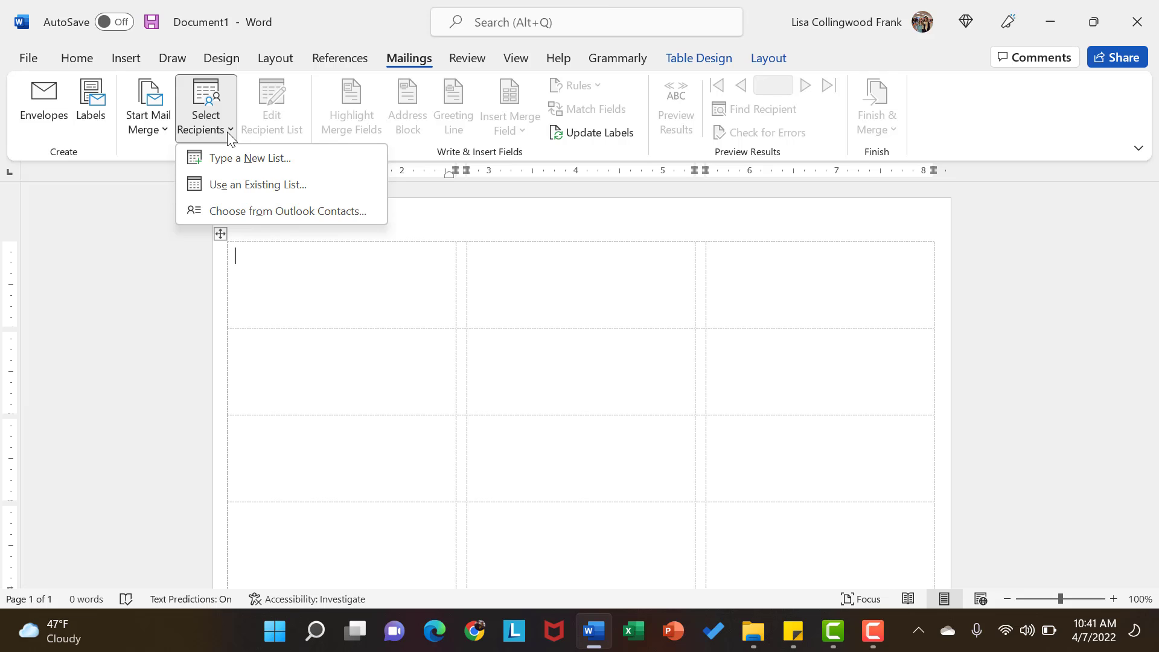
{"action": "left_click", "coordinate": [249, 188]}
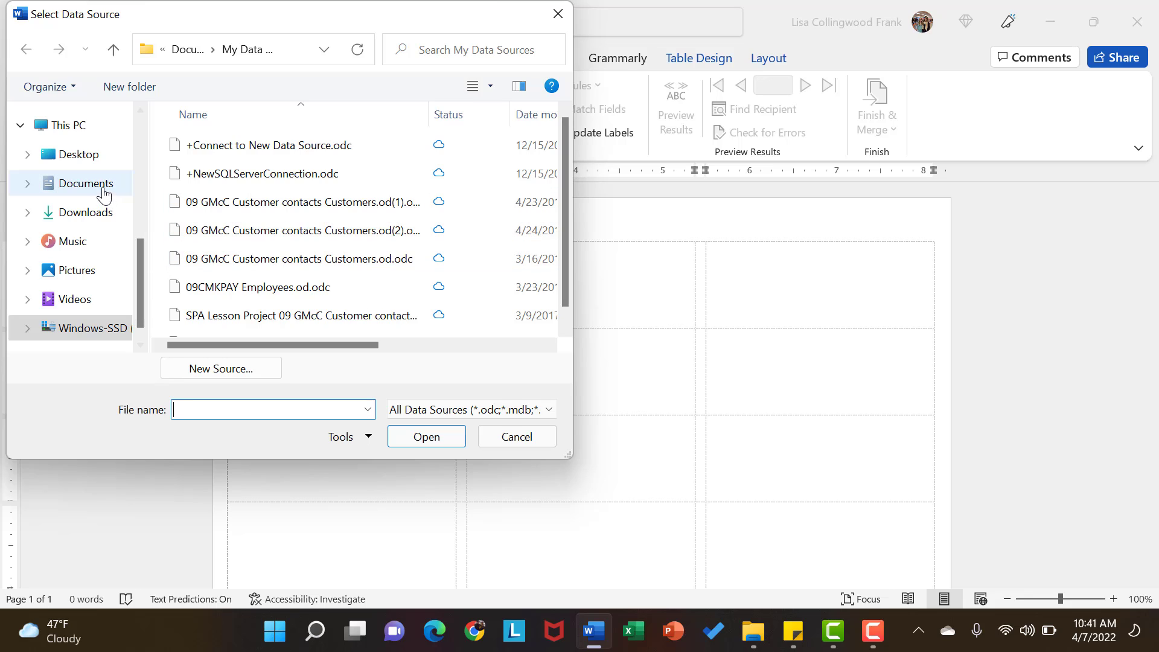
{"action": "left_click", "coordinate": [72, 184]}
{"action": "scroll", "coordinate": [308, 284], "scroll_direction": "down", "scroll_amount": 3}
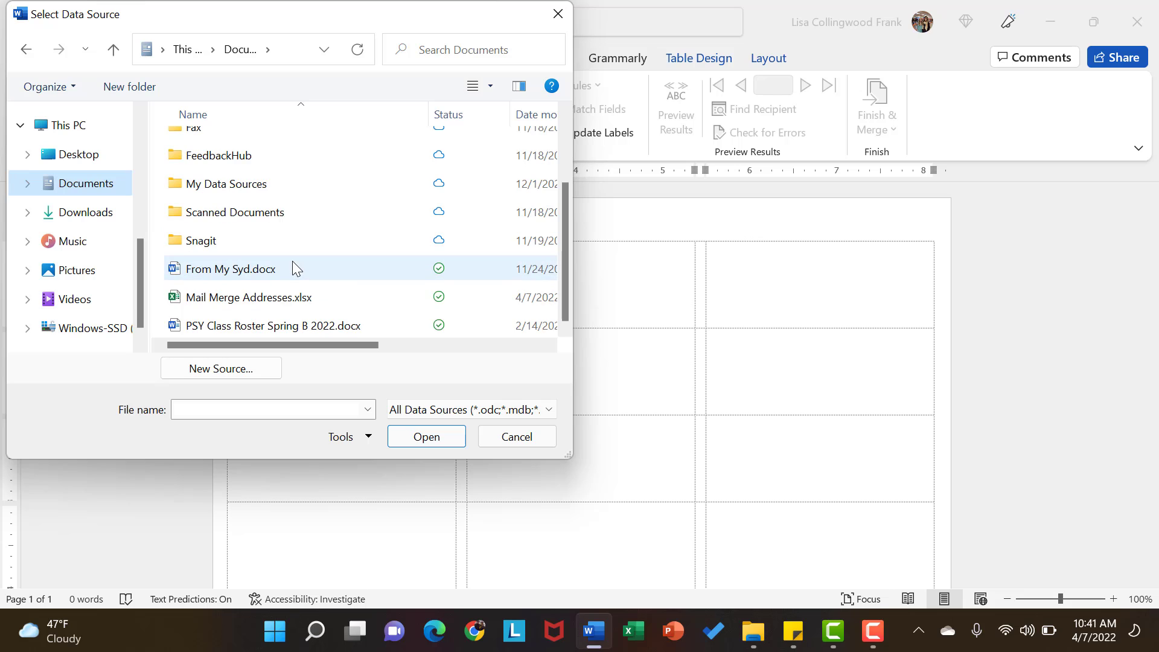
{"action": "double_click", "coordinate": [287, 302]}
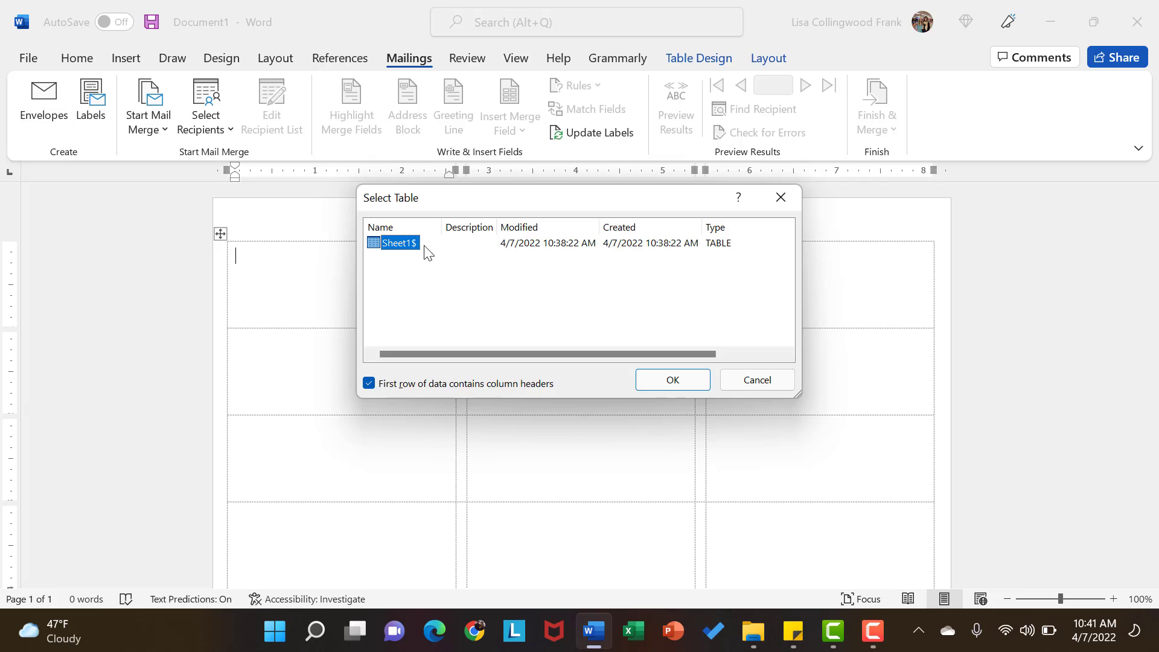
{"action": "left_click", "coordinate": [673, 380]}
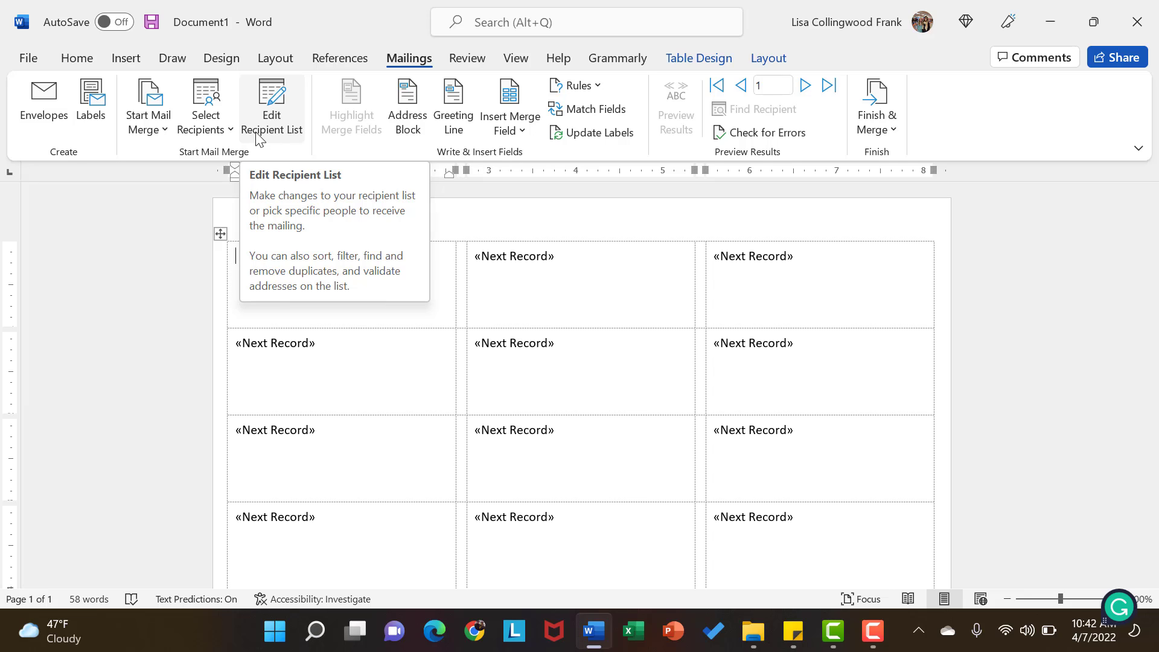
Insert the Title, First_Name and Last_Name merge fields on the first line of the first label, separated by spaces.
{"action": "left_click", "coordinate": [524, 134]}
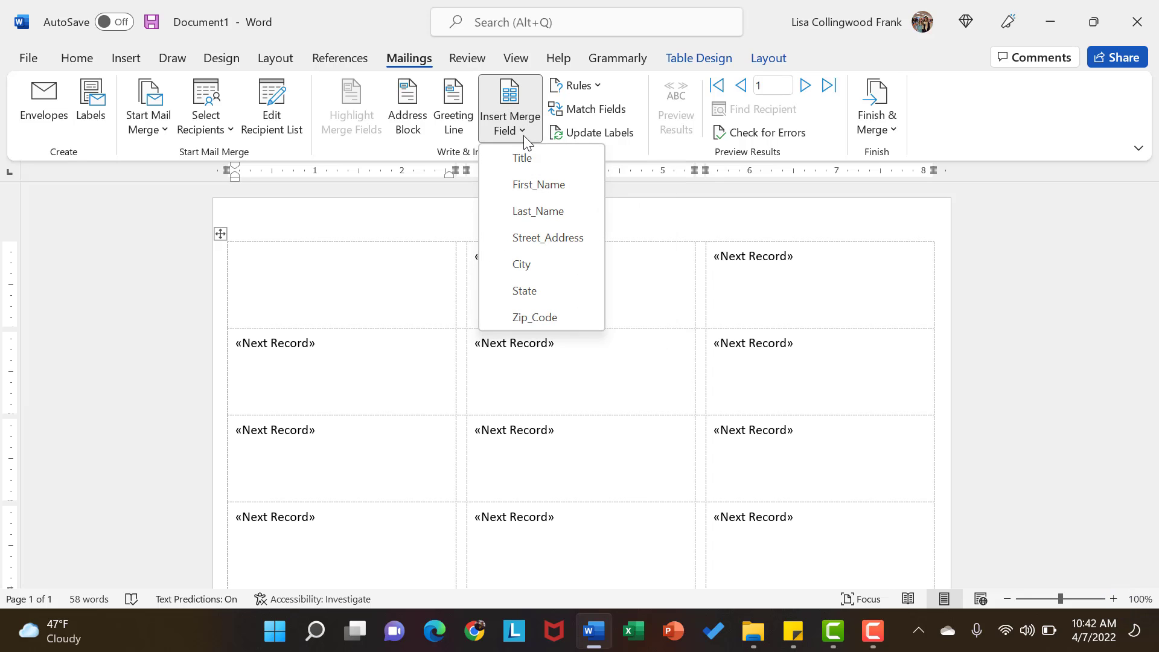
{"action": "left_click", "coordinate": [522, 158]}
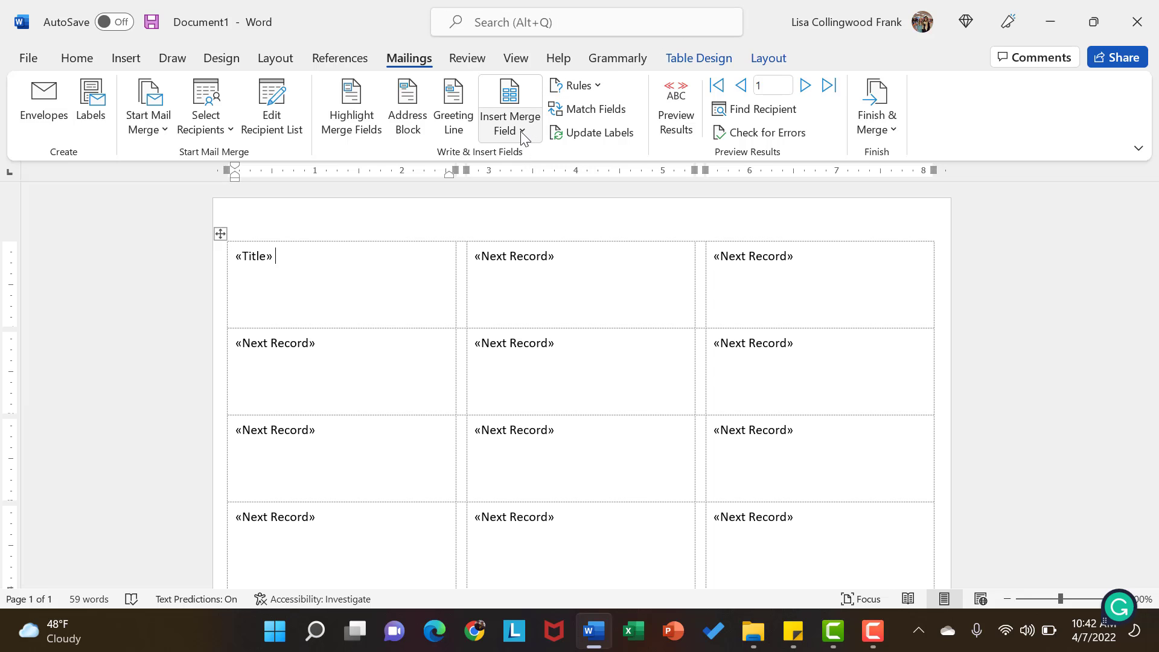
{"action": "left_click", "coordinate": [522, 132]}
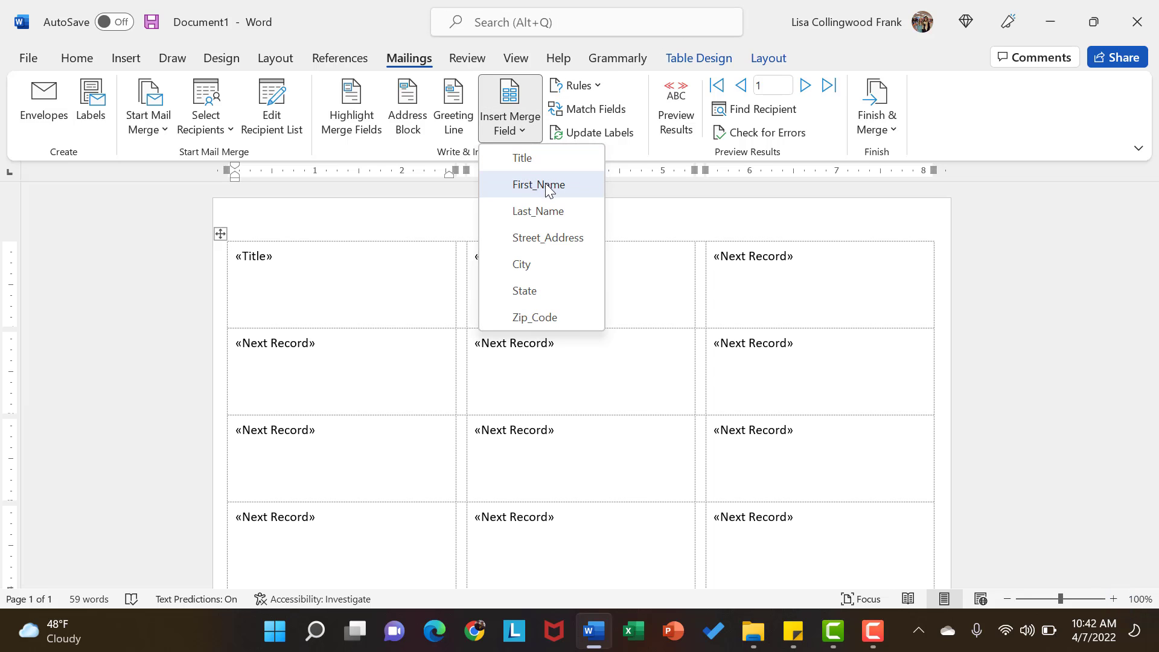
{"action": "left_click", "coordinate": [539, 185]}
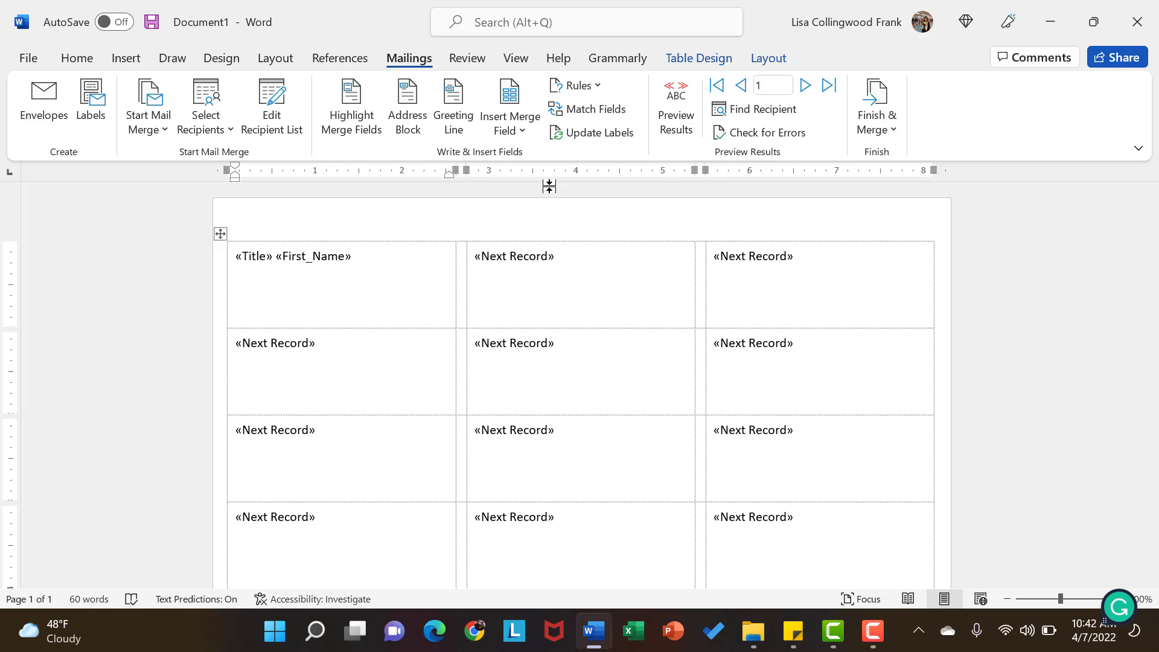
{"action": "left_click", "coordinate": [521, 134]}
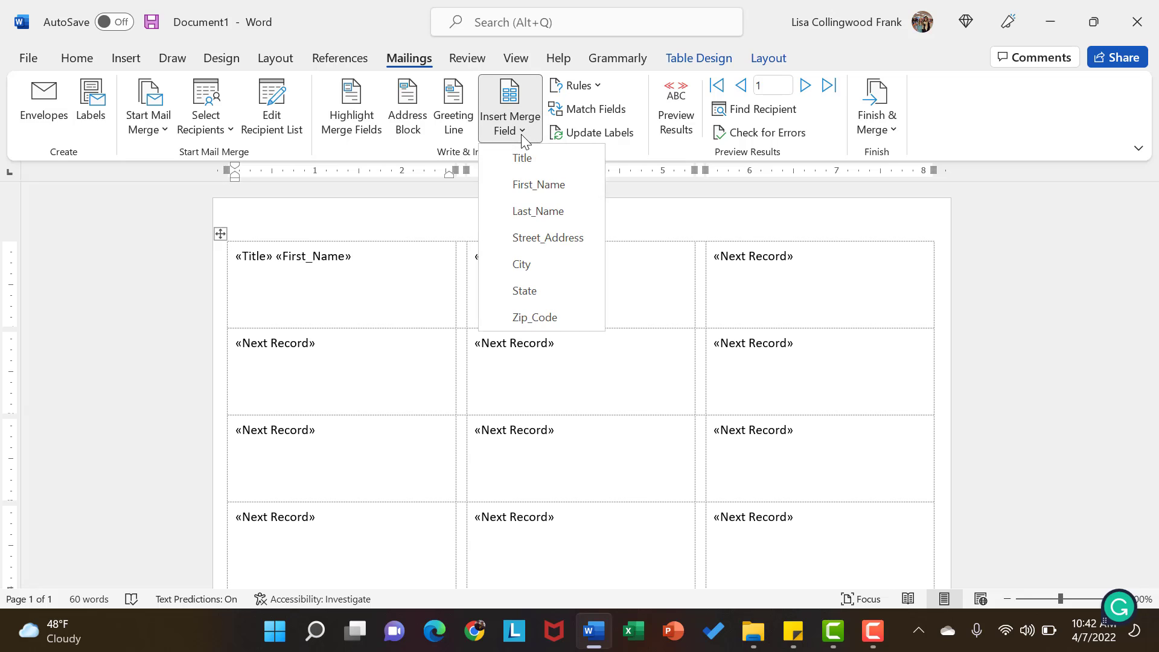
{"action": "left_click", "coordinate": [543, 212]}
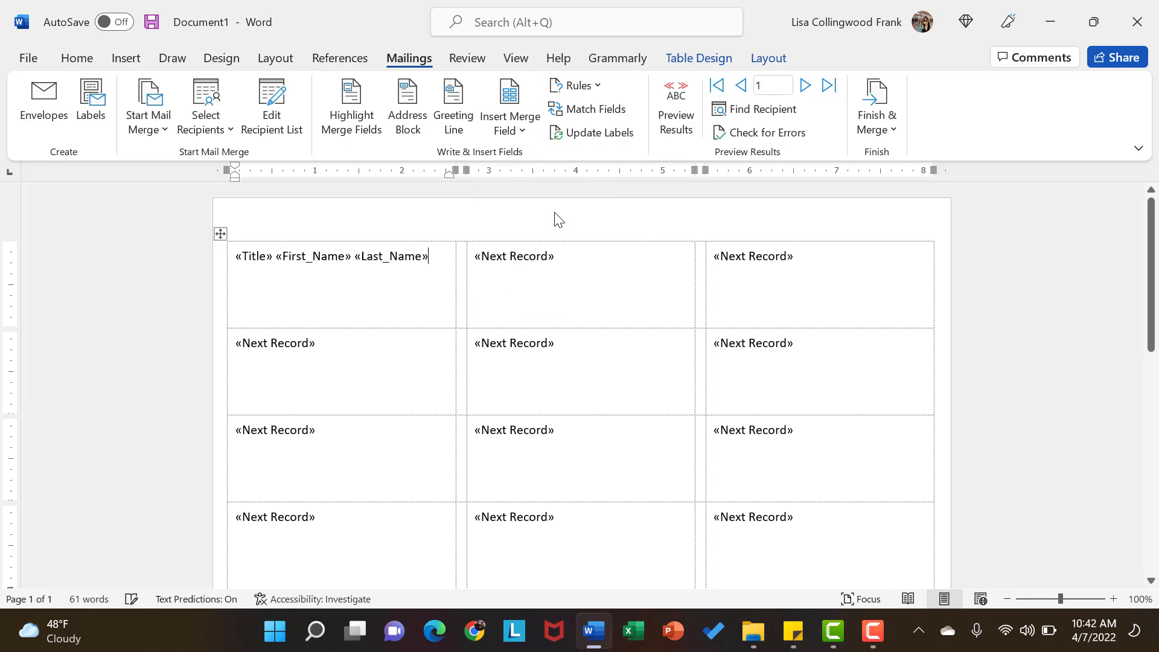
Add the Street_Address merge field on a second line of the first label and start a third line.
{"action": "key", "text": "Return"}
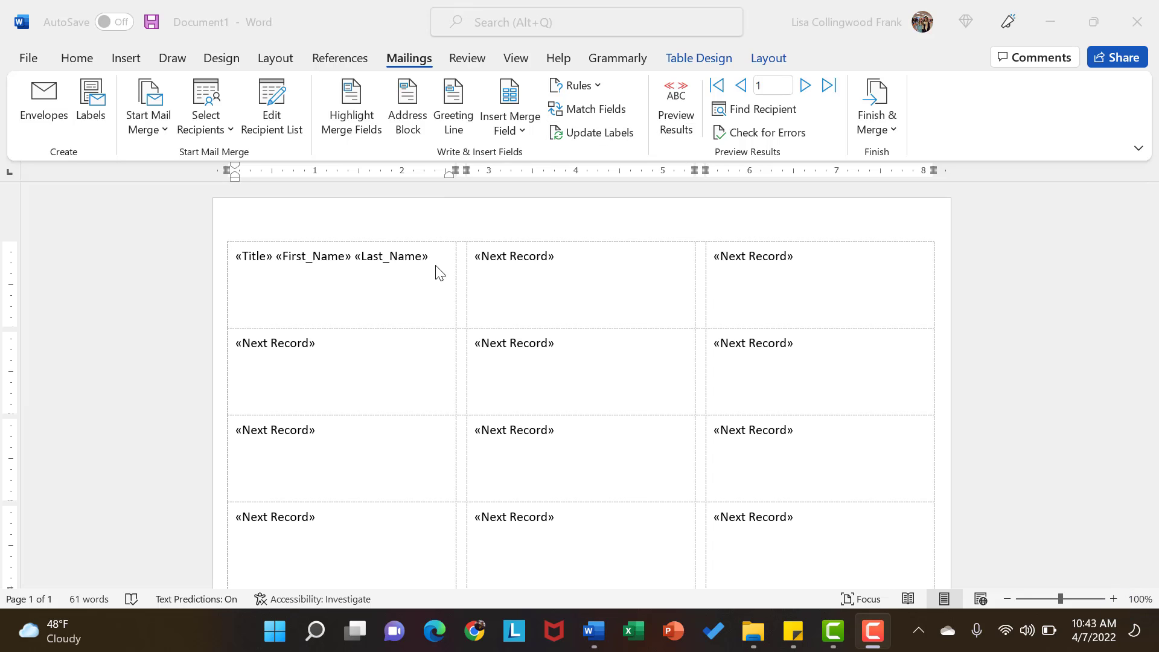
{"action": "left_click", "coordinate": [343, 281]}
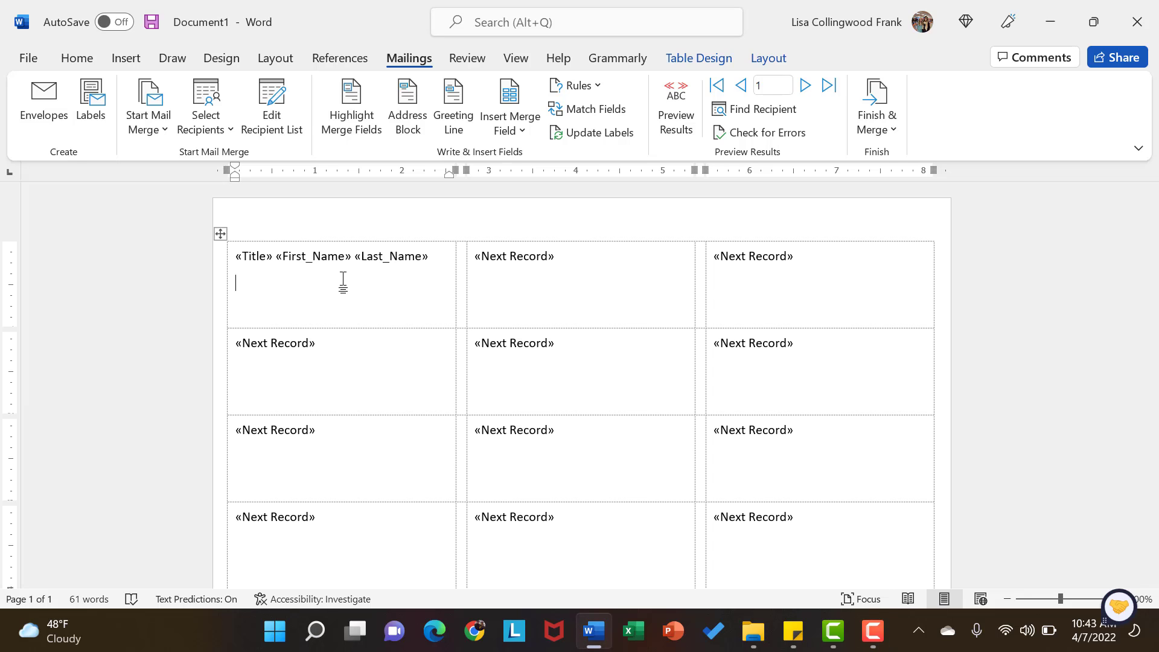
{"action": "left_click", "coordinate": [528, 135]}
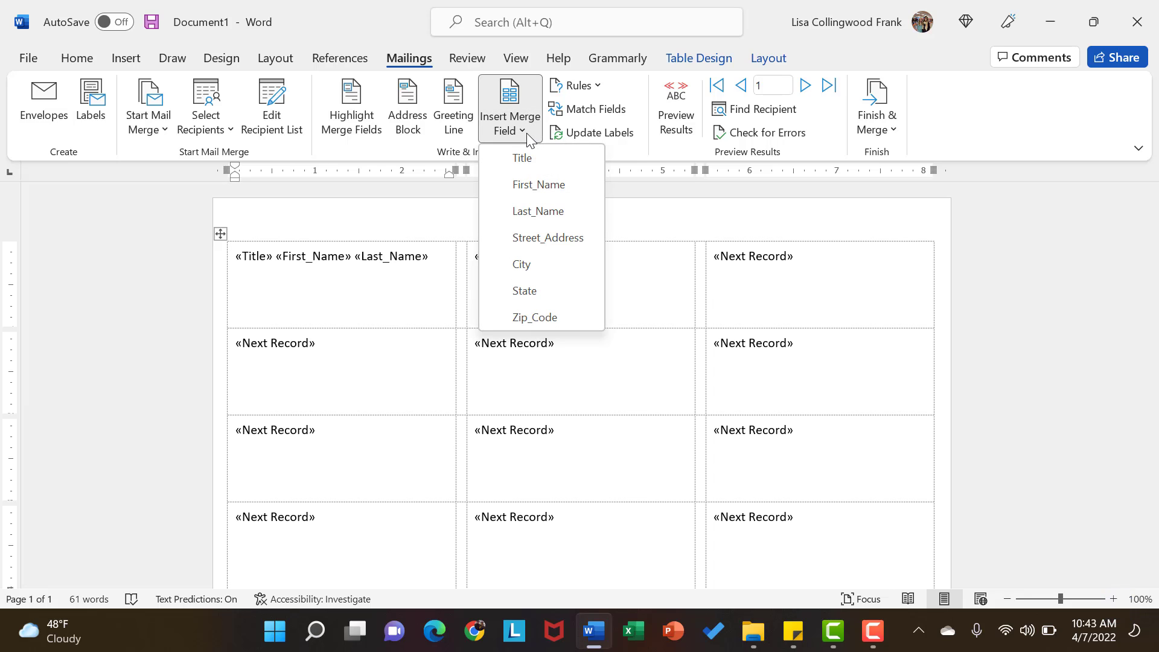
{"action": "left_click", "coordinate": [565, 239]}
{"action": "key", "text": "Return"}
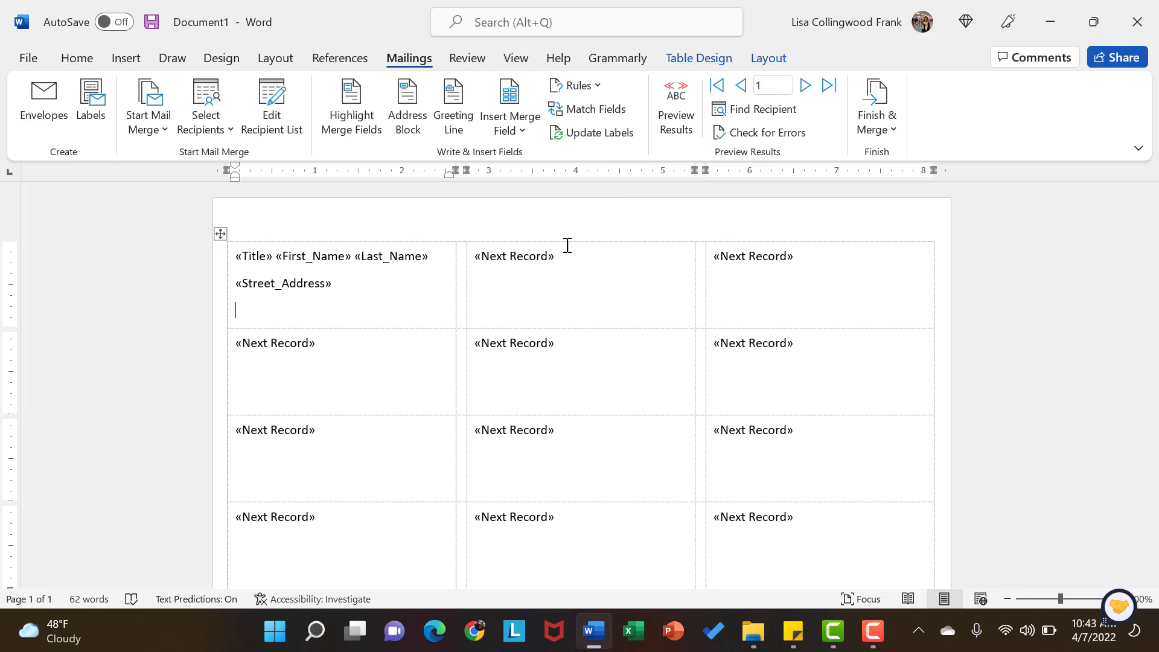
Insert City, a comma, State and Zip_Code merge fields on the third line of the first label, with two spaces before Zip_Code.
{"action": "left_click", "coordinate": [526, 132]}
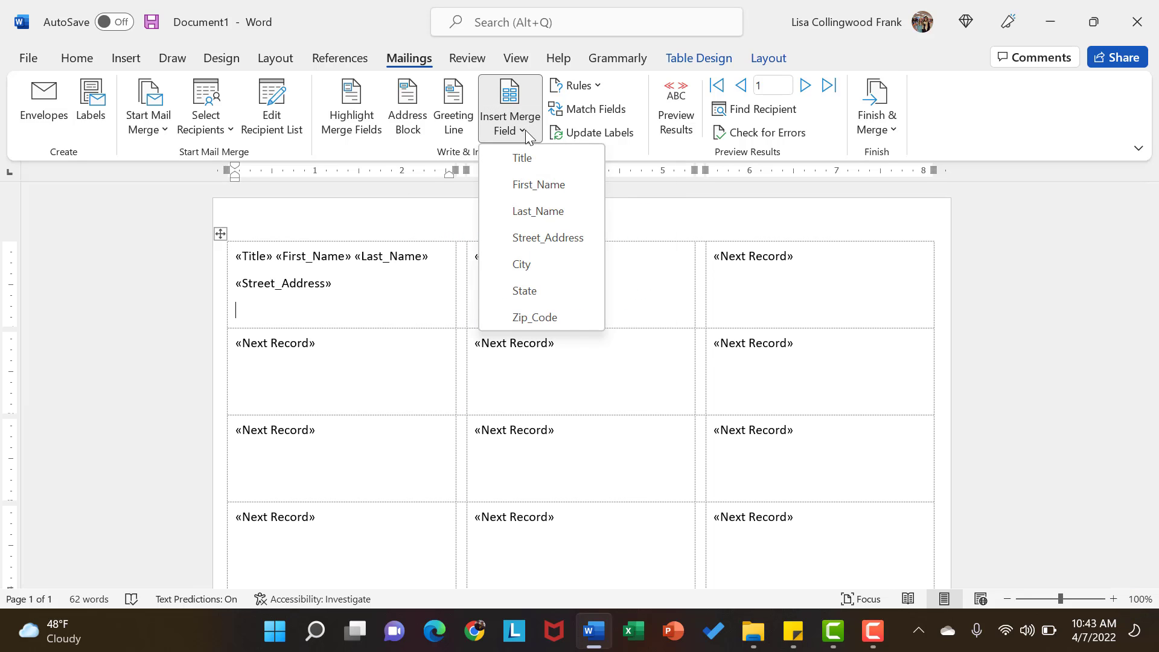
{"action": "left_click", "coordinate": [541, 266]}
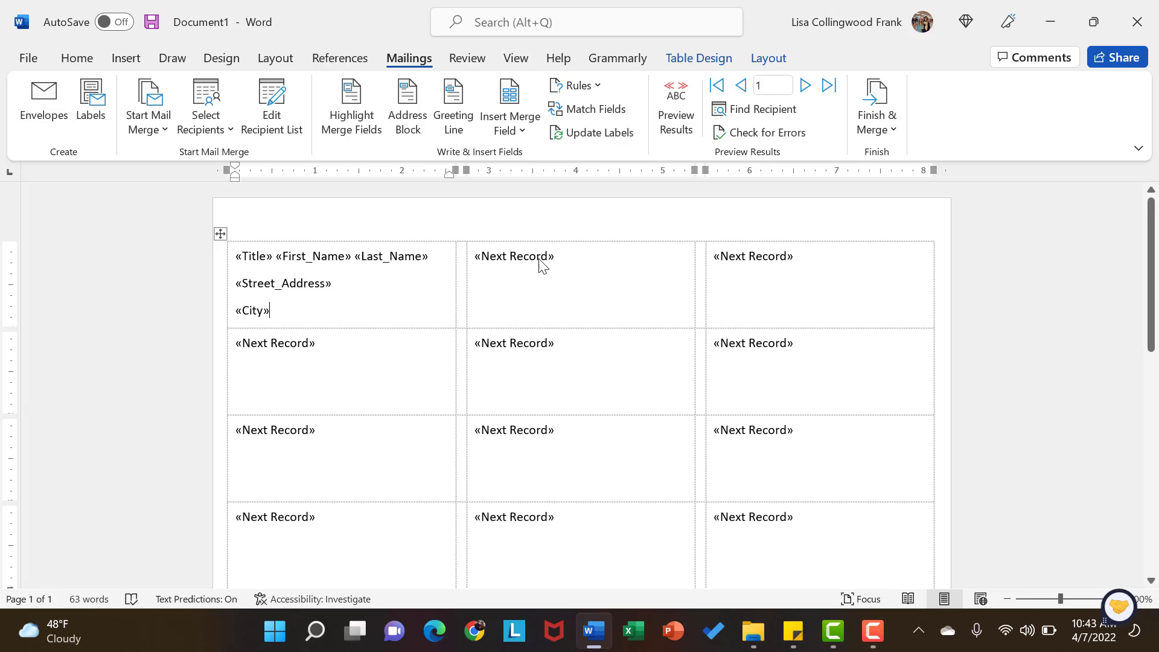
{"action": "type", "text": ","}
{"action": "left_click", "coordinate": [518, 133]}
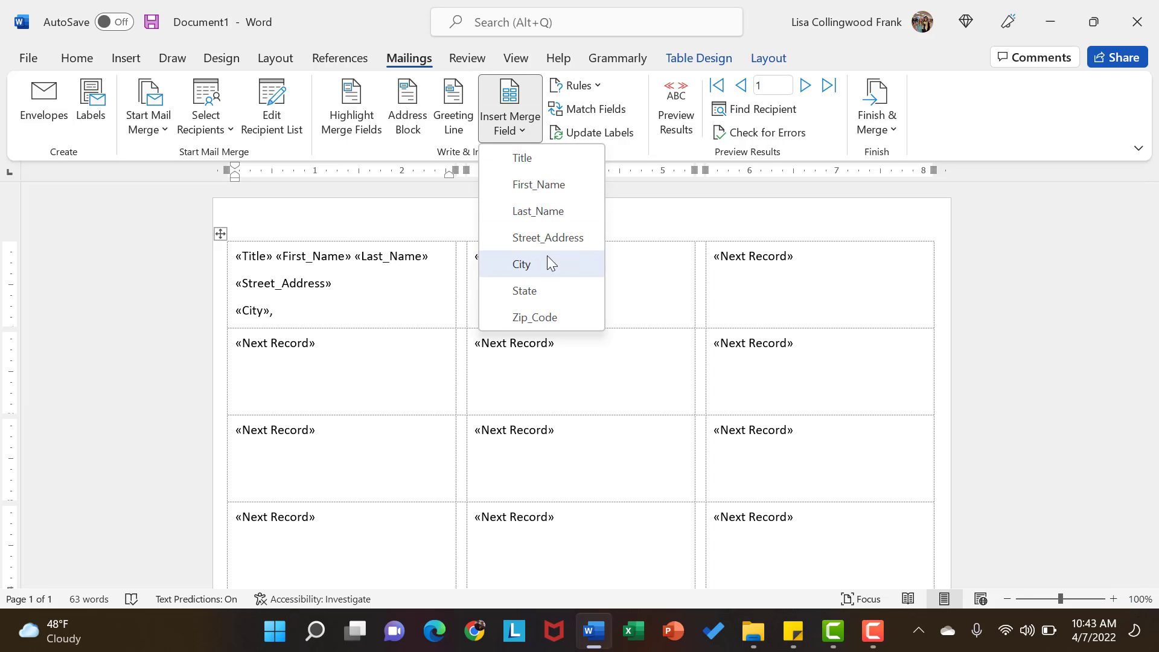
{"action": "left_click", "coordinate": [545, 292]}
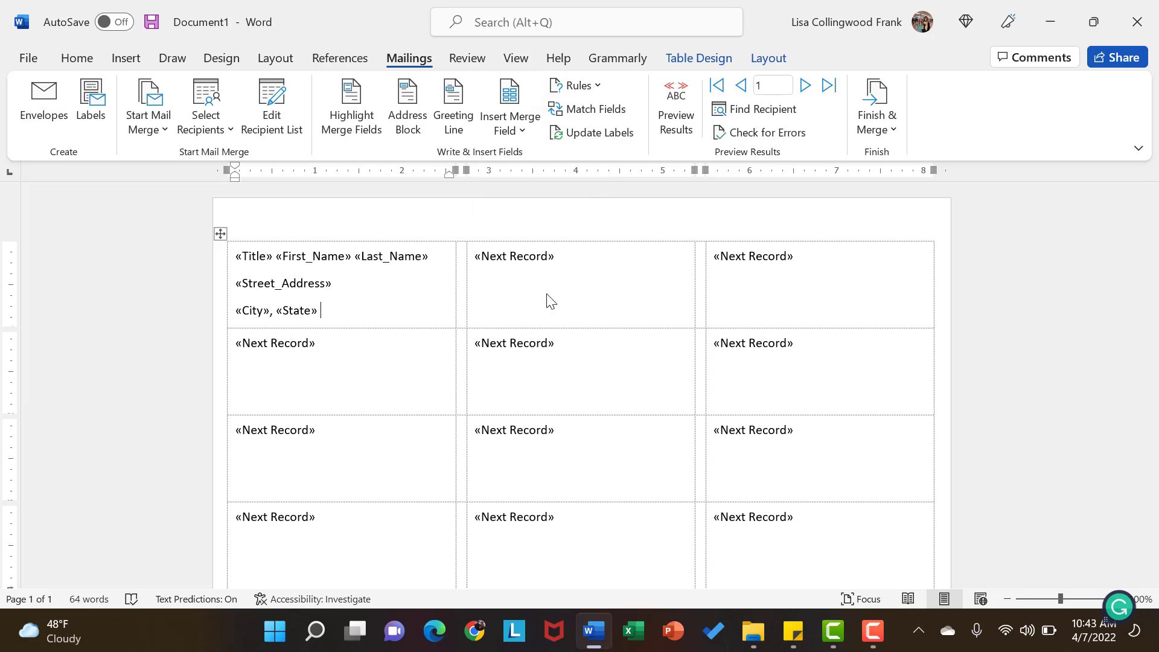
{"action": "left_click", "coordinate": [528, 125]}
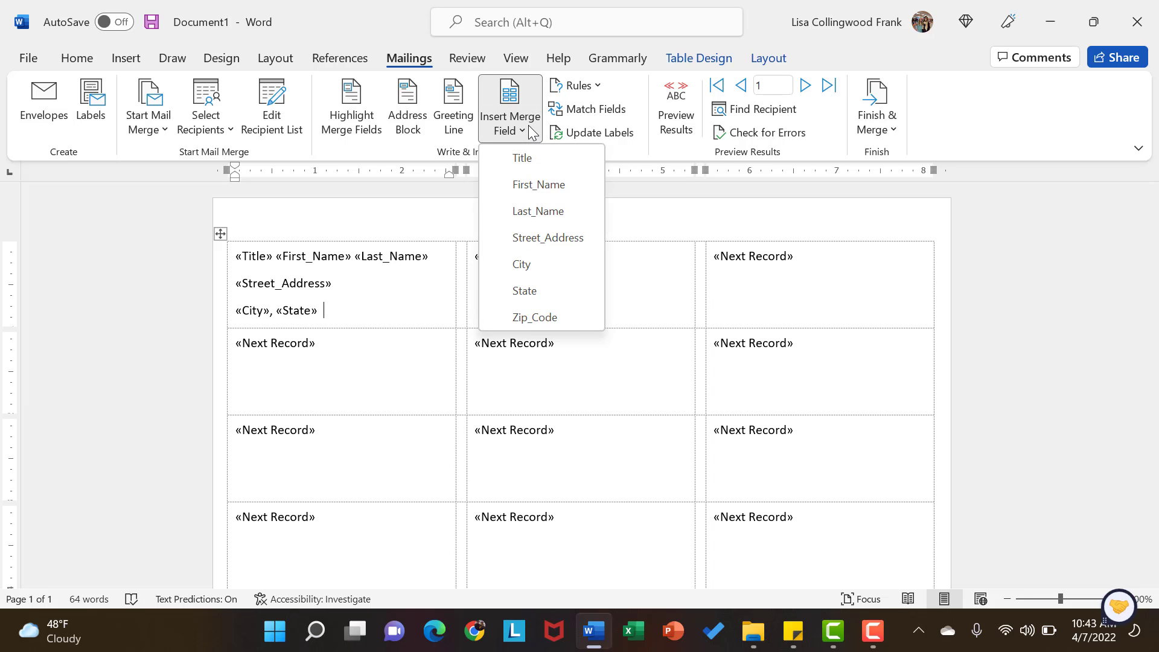
{"action": "left_click", "coordinate": [569, 317]}
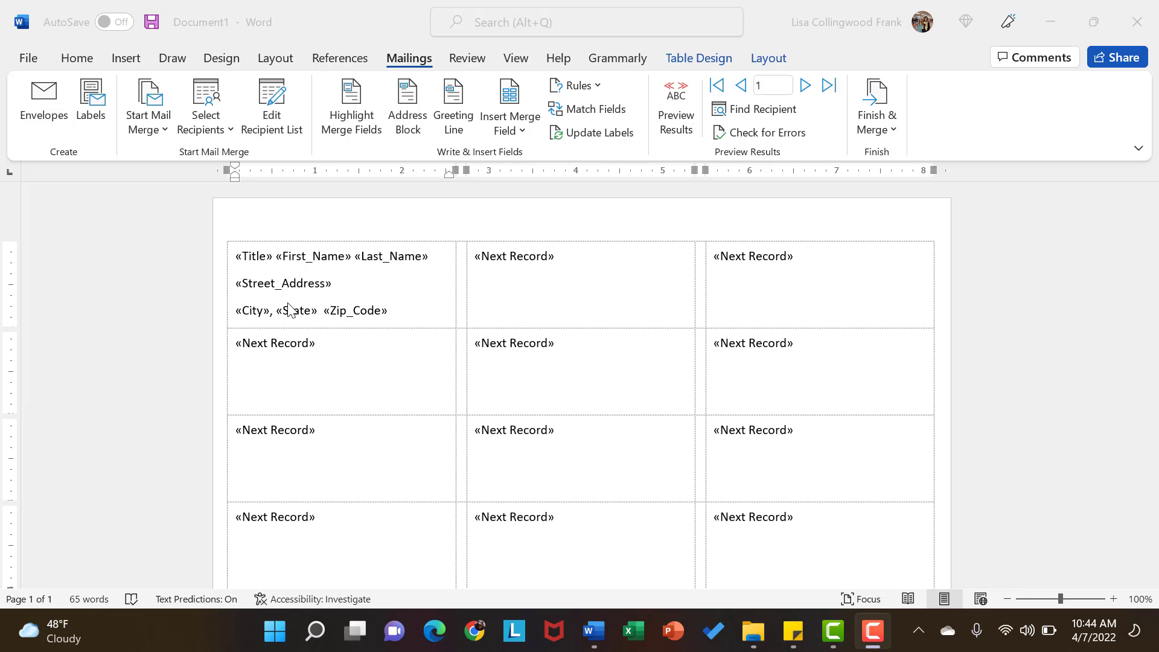
Update all labels to copy the first label's field layout across the sheet, and preview the merged results.
{"action": "left_click", "coordinate": [588, 136]}
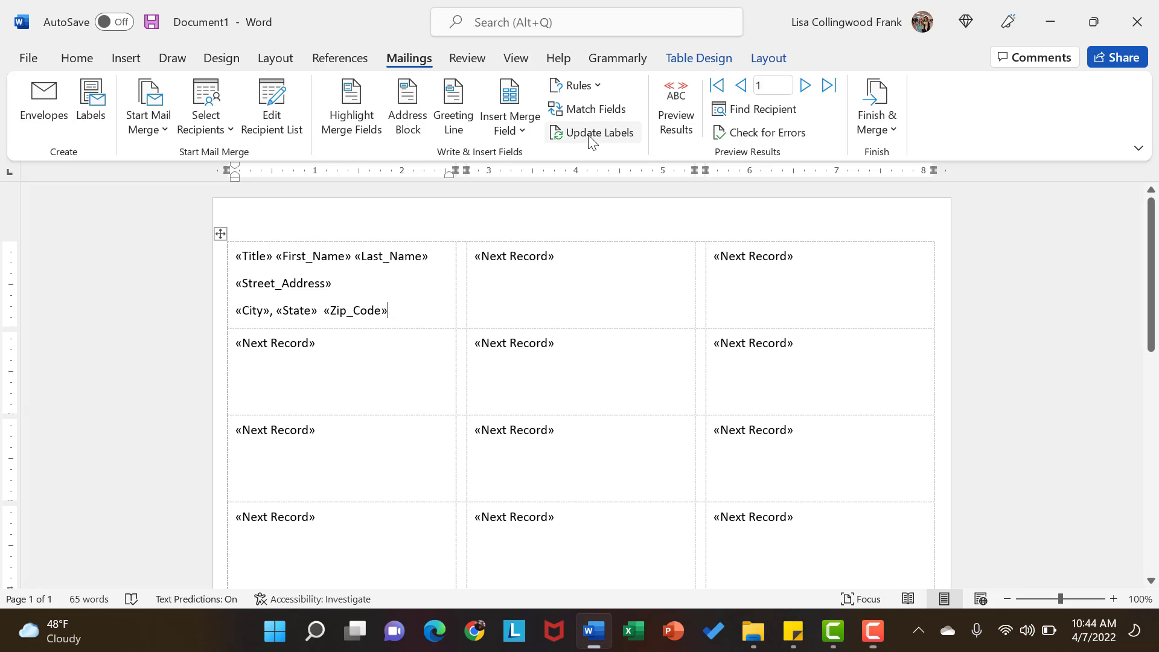
{"action": "left_click", "coordinate": [567, 136]}
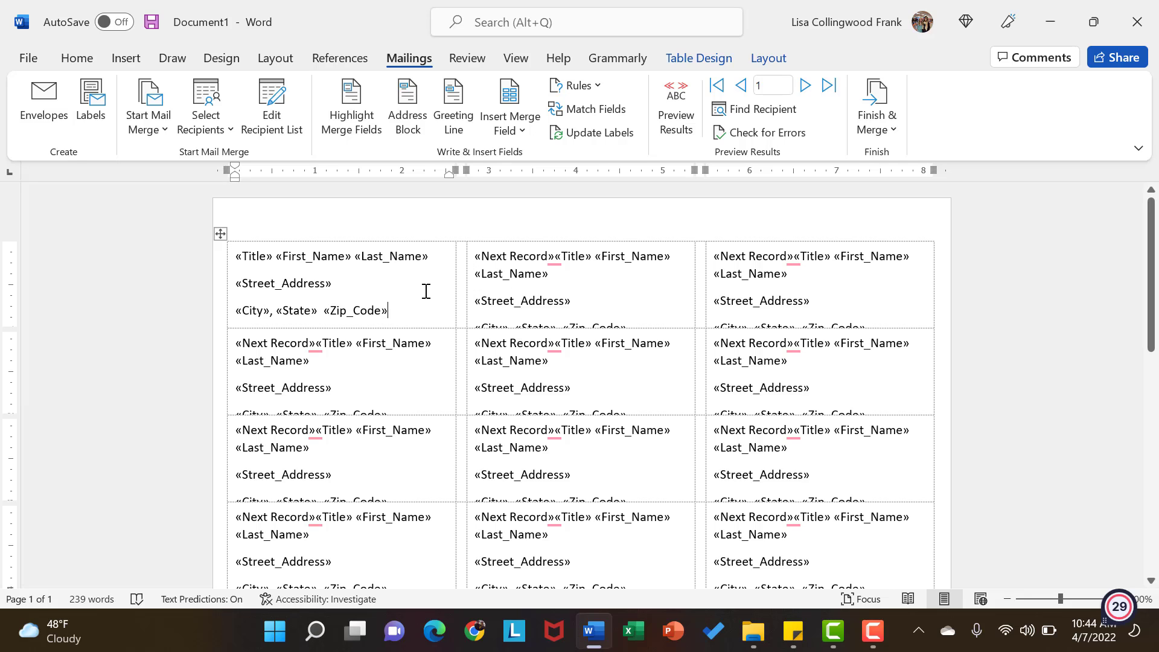
{"action": "left_click", "coordinate": [688, 138]}
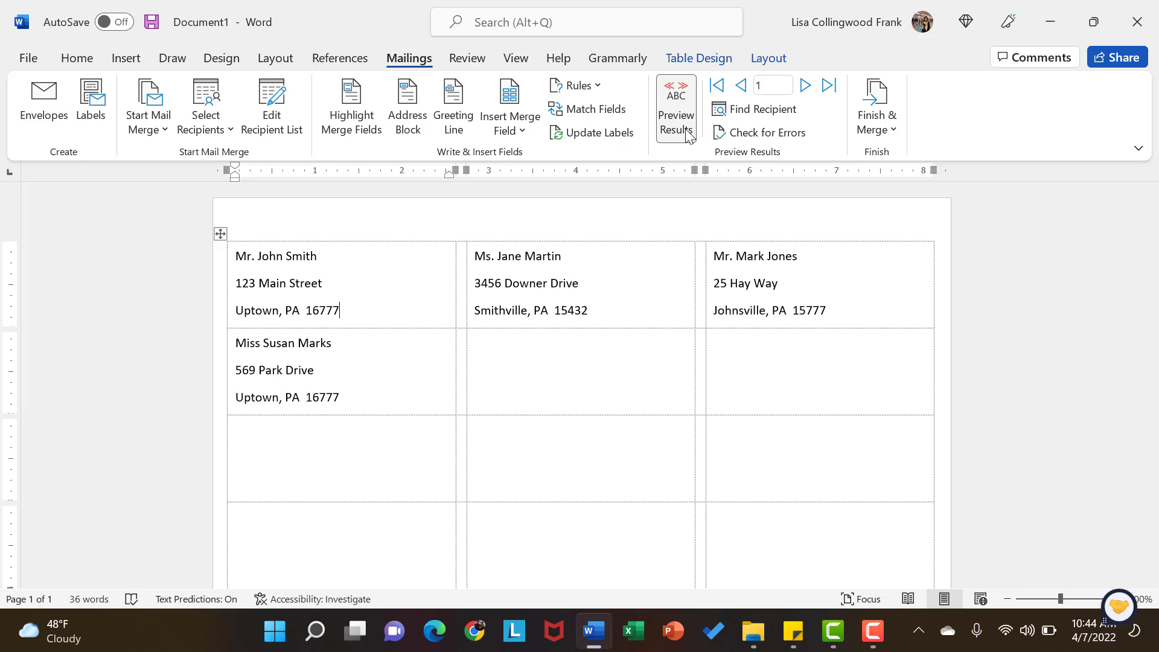
{"action": "left_click", "coordinate": [899, 135]}
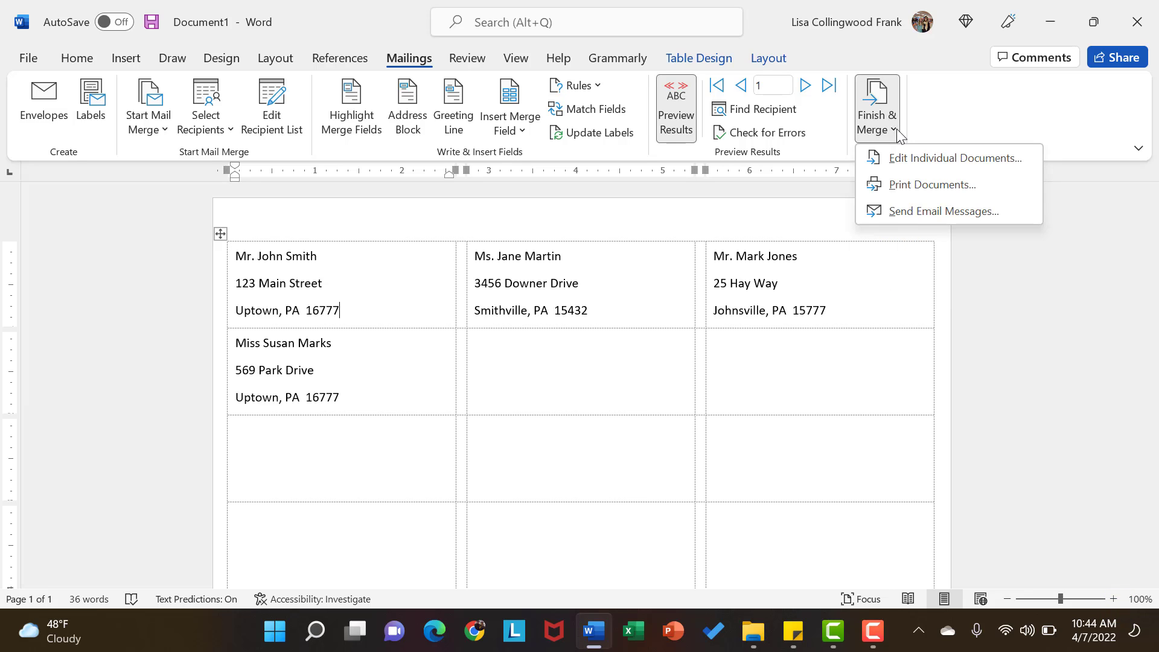
{"action": "key", "text": "Escape"}
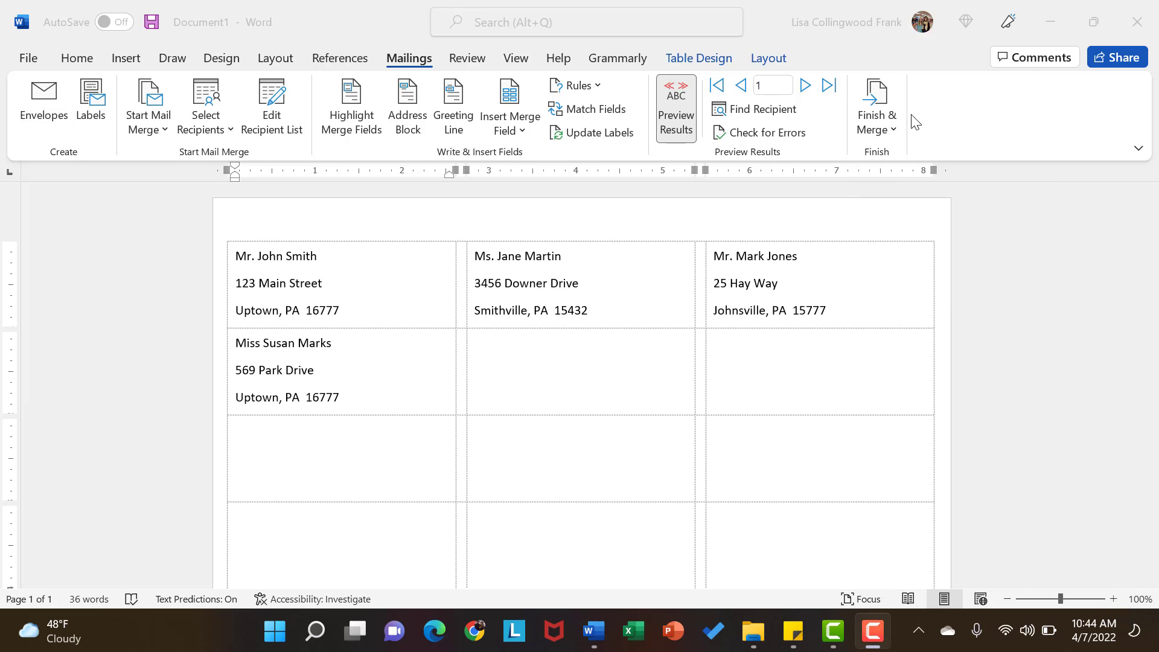
{"action": "left_click", "coordinate": [895, 134]}
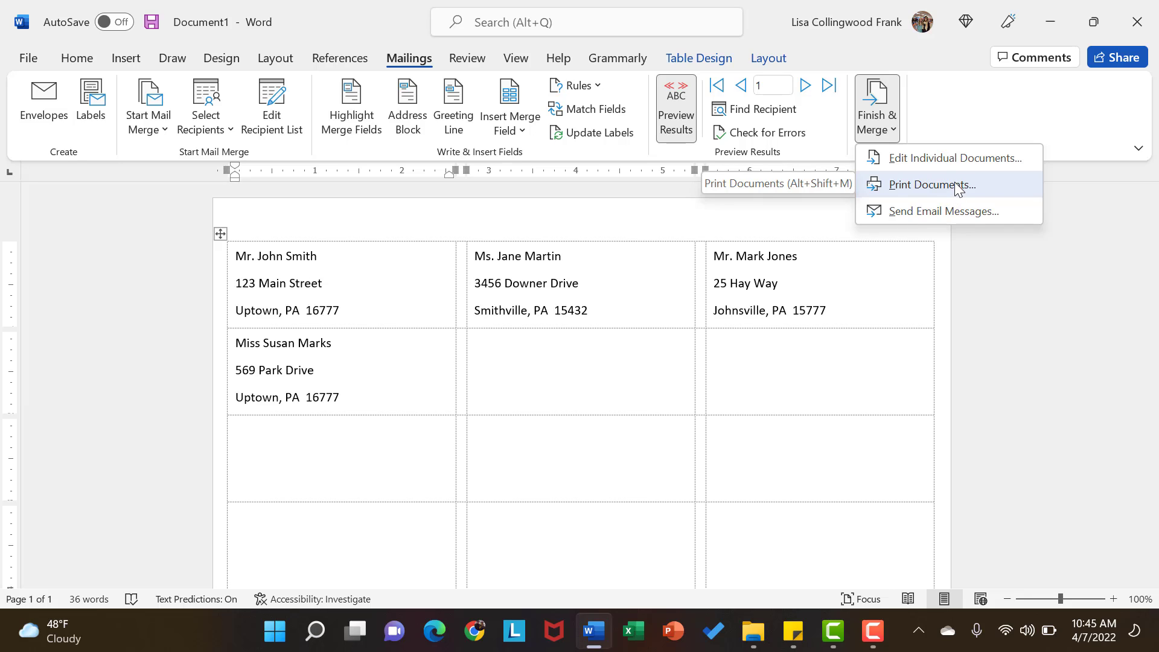
{"action": "left_click", "coordinate": [639, 348]}
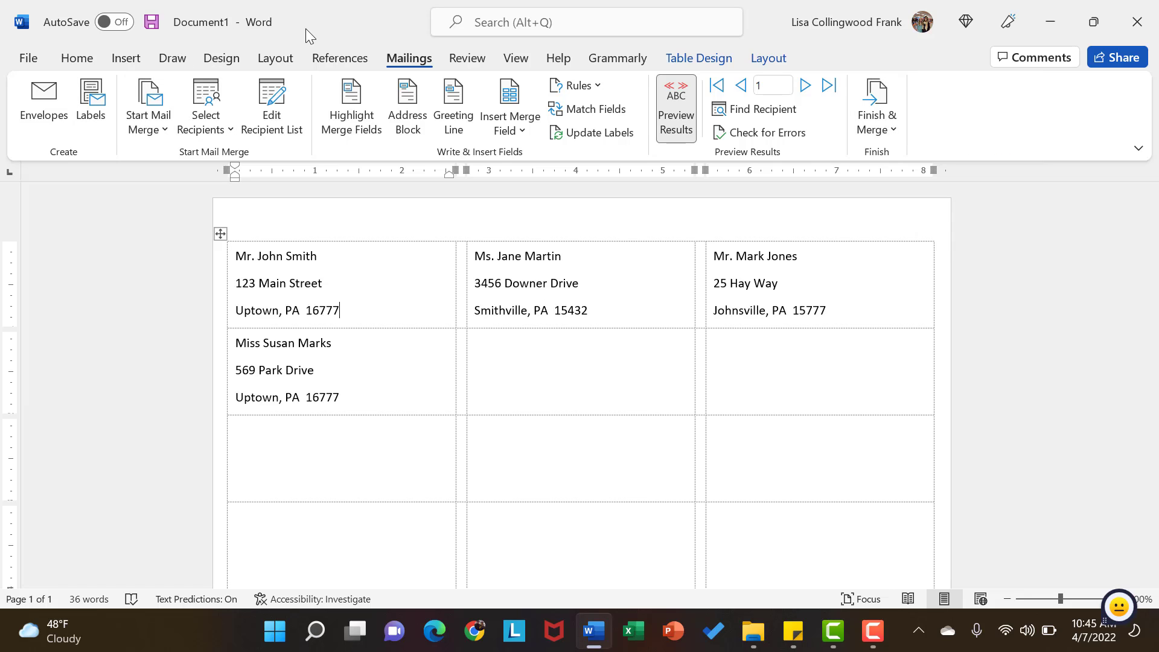
Finish the merge by sending all records to a new, individually editable label document.
{"action": "left_click", "coordinate": [891, 134]}
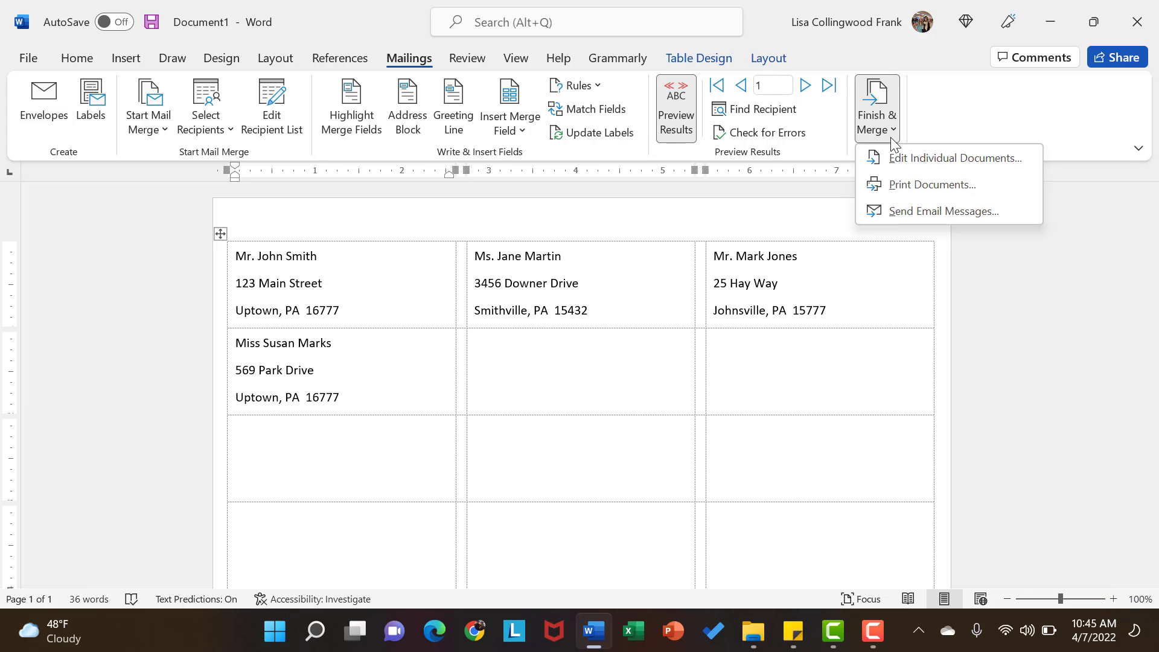
{"action": "left_click", "coordinate": [903, 160]}
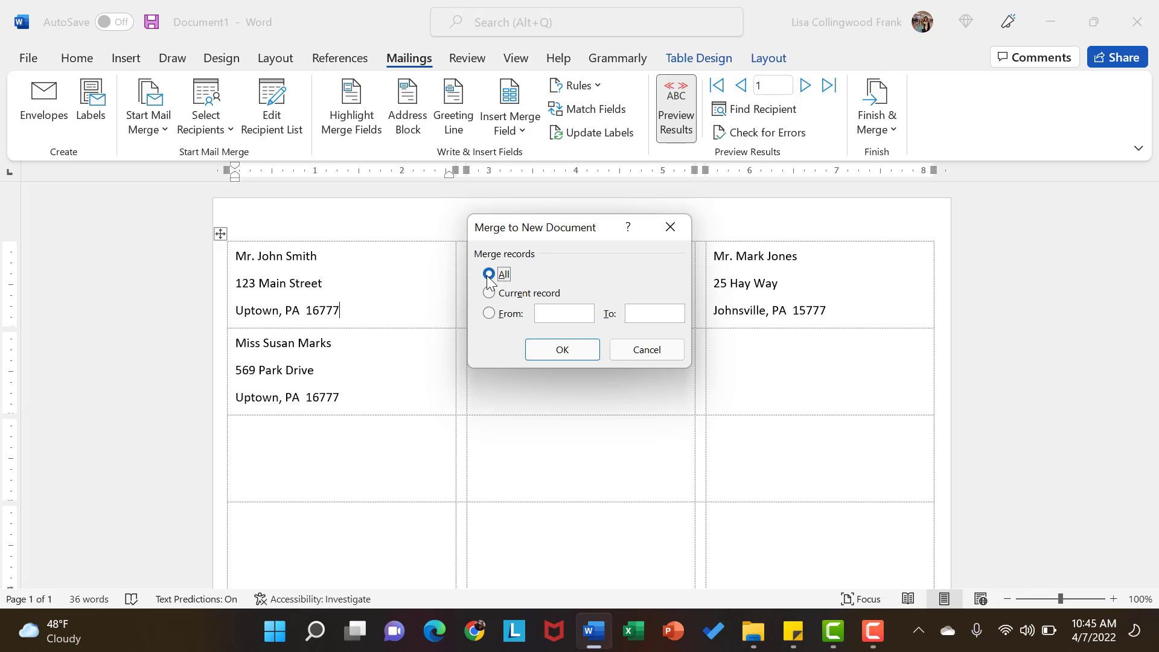
{"action": "left_click", "coordinate": [576, 355]}
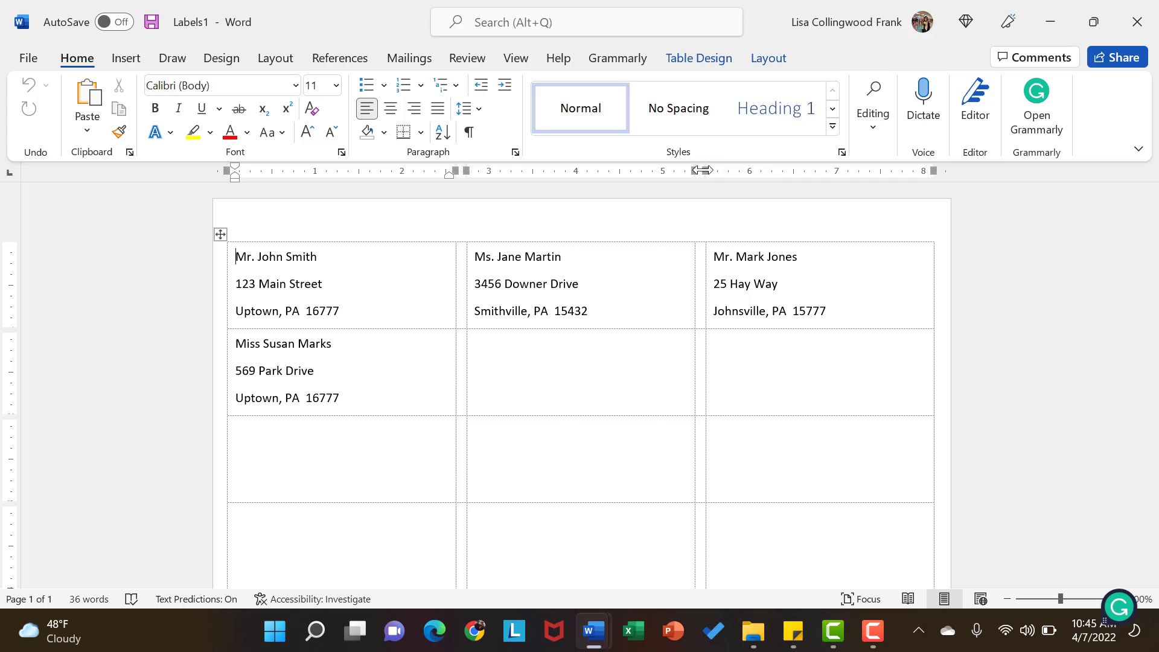
Minimize the merged label document and turn off the results preview in the main label document to show its merge fields.
{"action": "left_click", "coordinate": [1051, 22]}
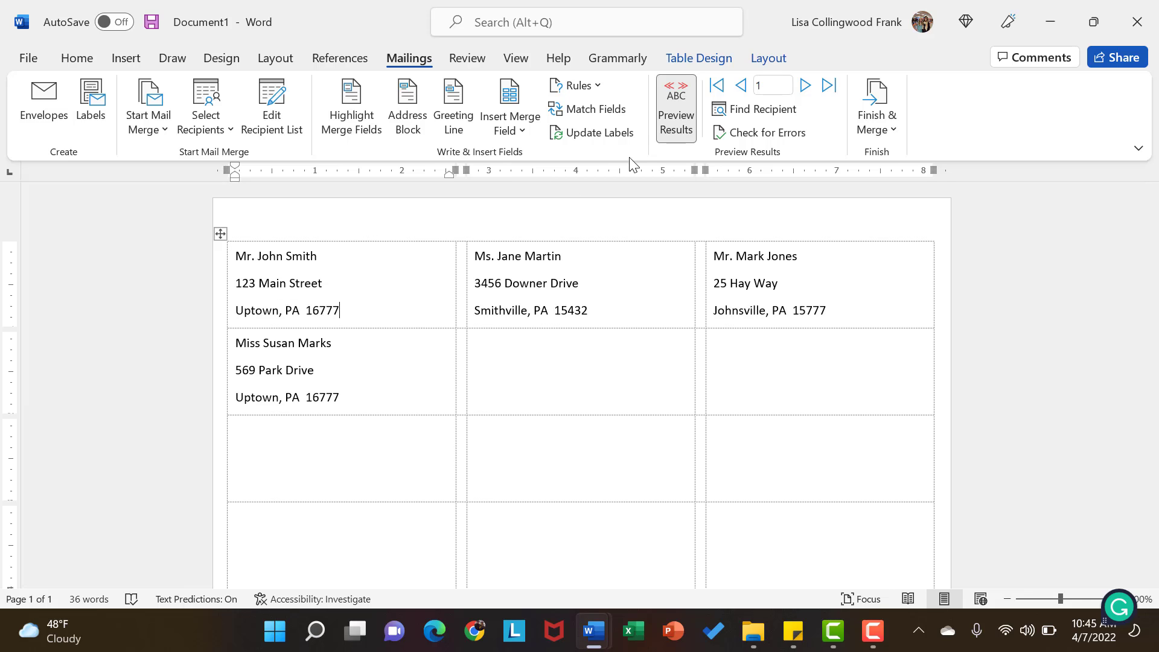
{"action": "left_click", "coordinate": [675, 125]}
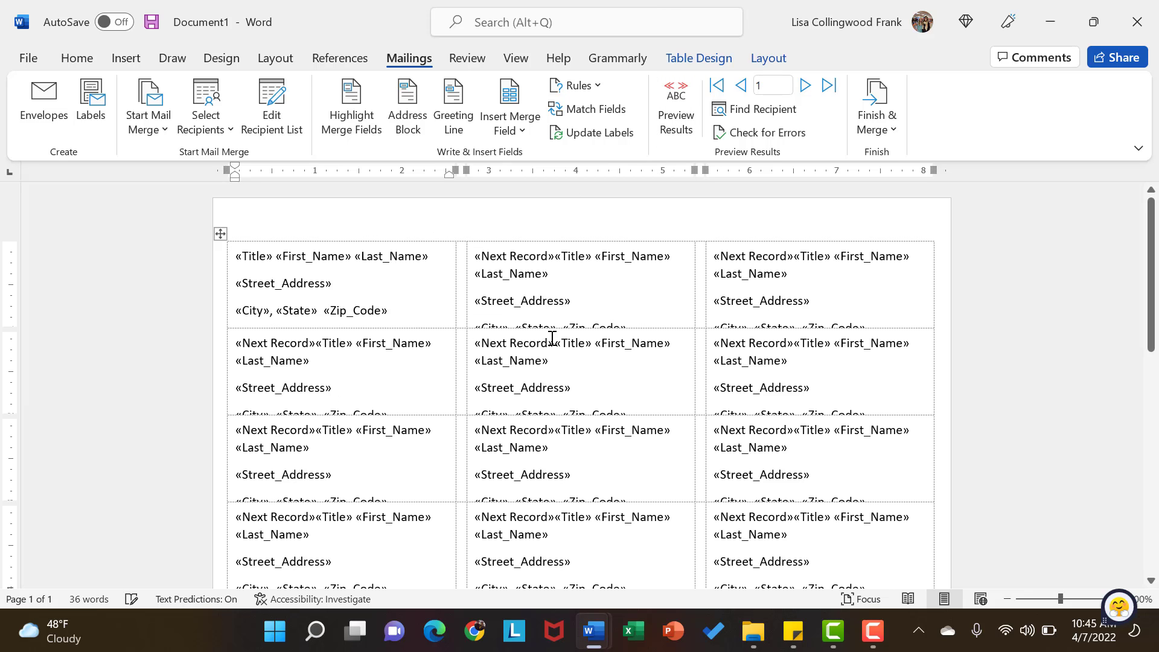